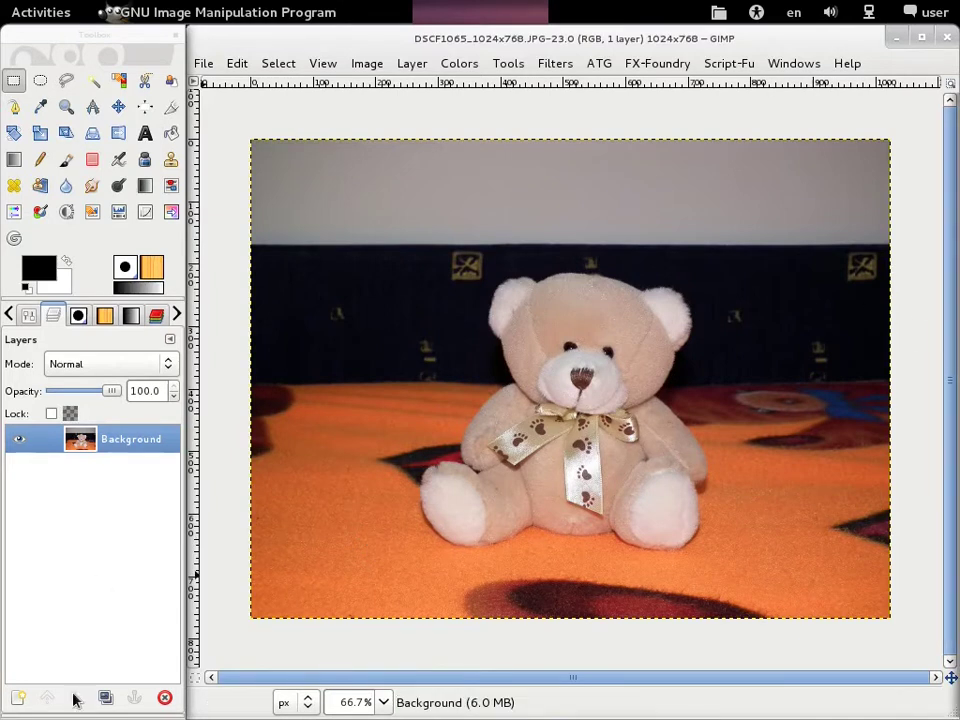
# Duplicate the Background layer and zoom the view to 150%
pyautogui.click(105, 697)
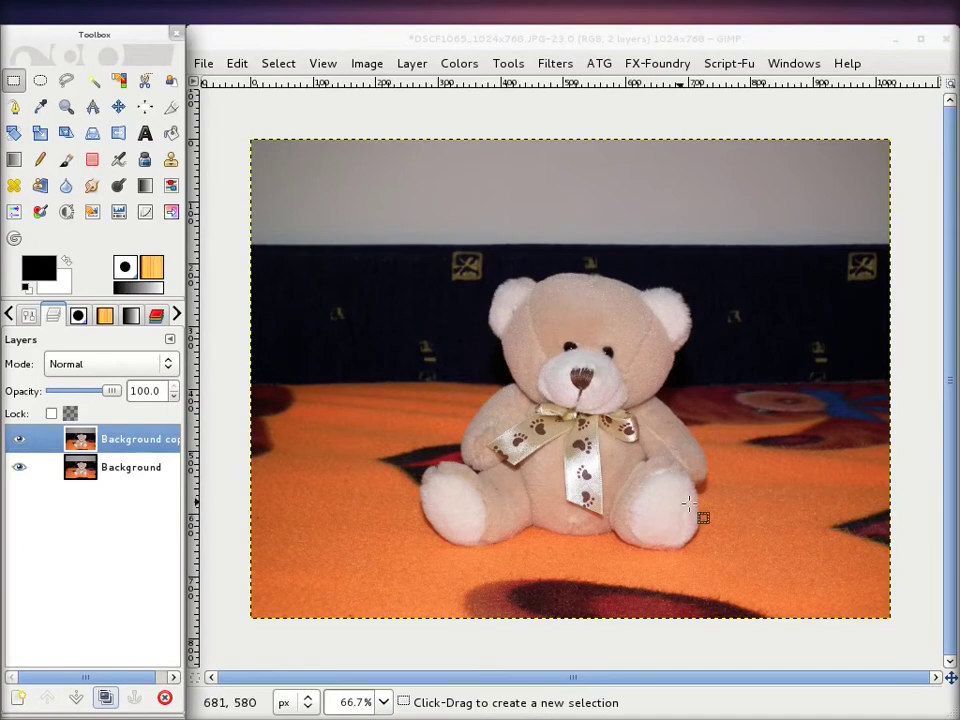
pyautogui.press('1')
pyautogui.press('+')
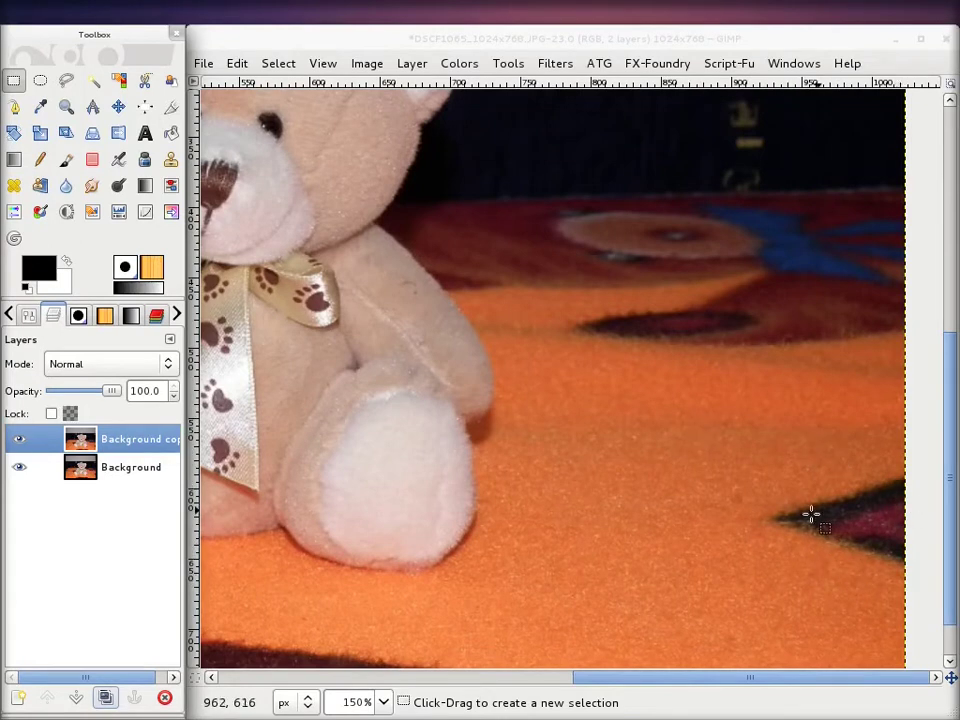
pyautogui.click(555, 63)
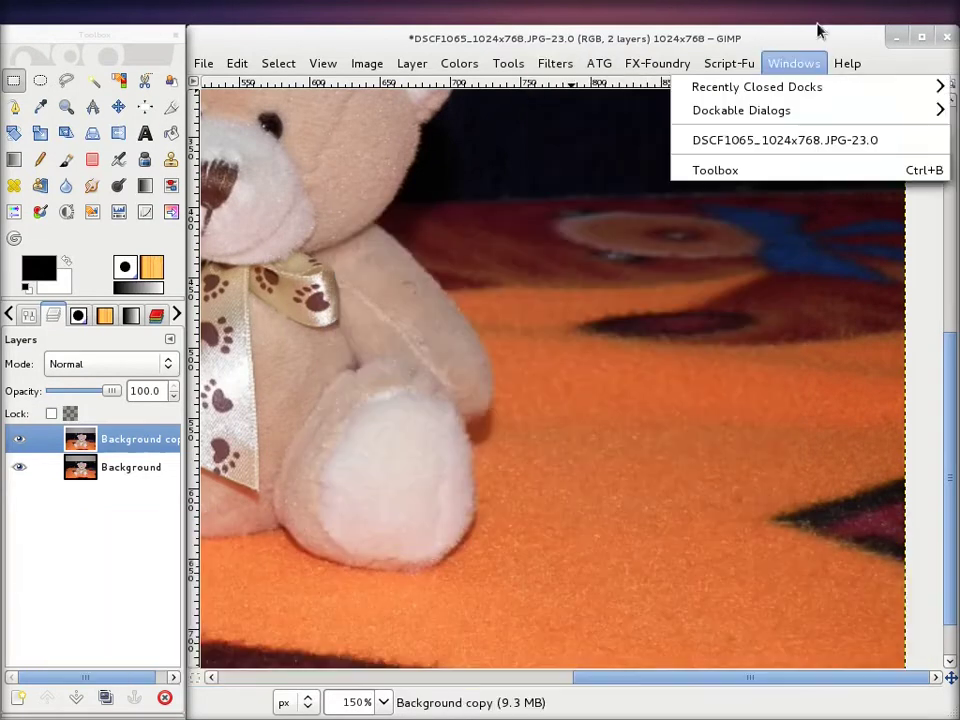
# Lasso-select the dark carpet patch at the photo's right edge
pyautogui.click(66, 80)
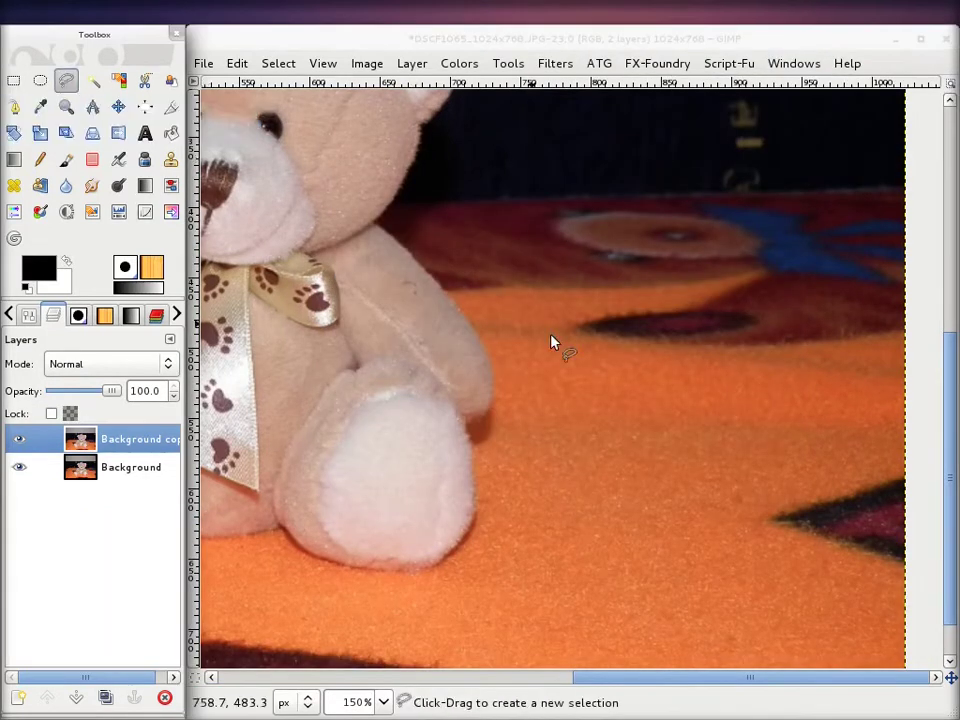
pyautogui.click(909, 456)
pyautogui.moveTo(800, 490); pyautogui.dragTo(925, 556)
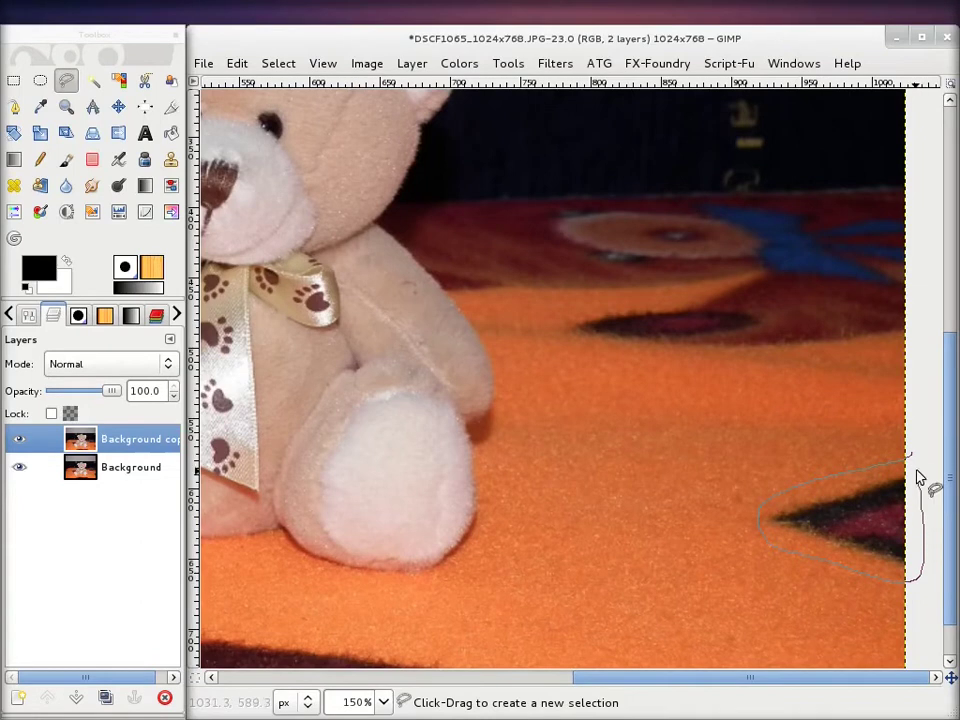
pyautogui.moveTo(925, 560); pyautogui.dragTo(910, 457)
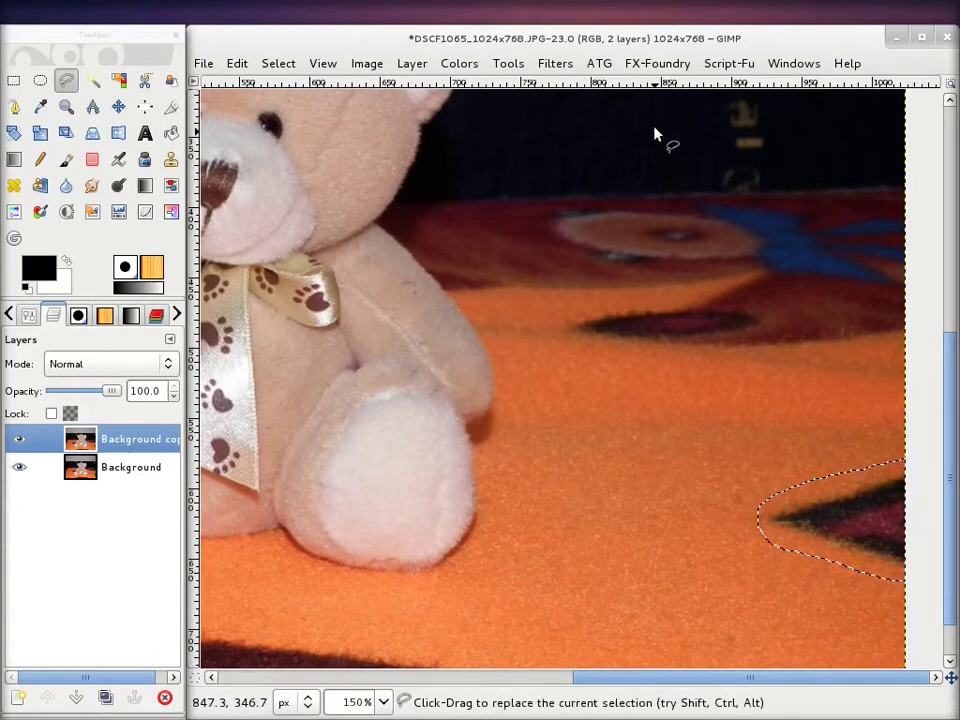
pyautogui.click(558, 66)
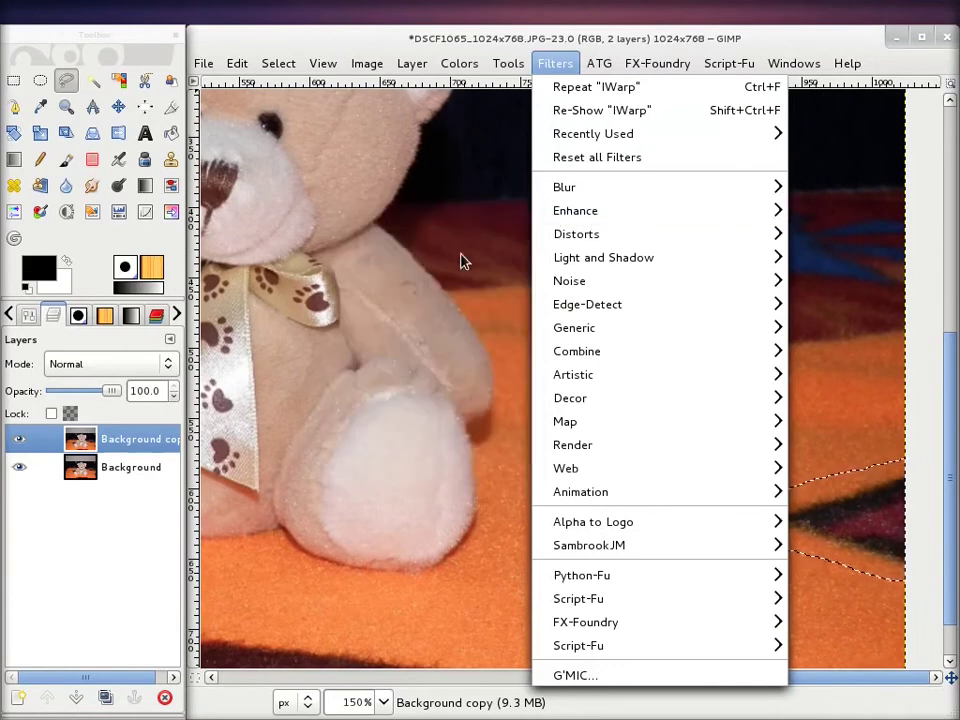
pyautogui.moveTo(575, 210)
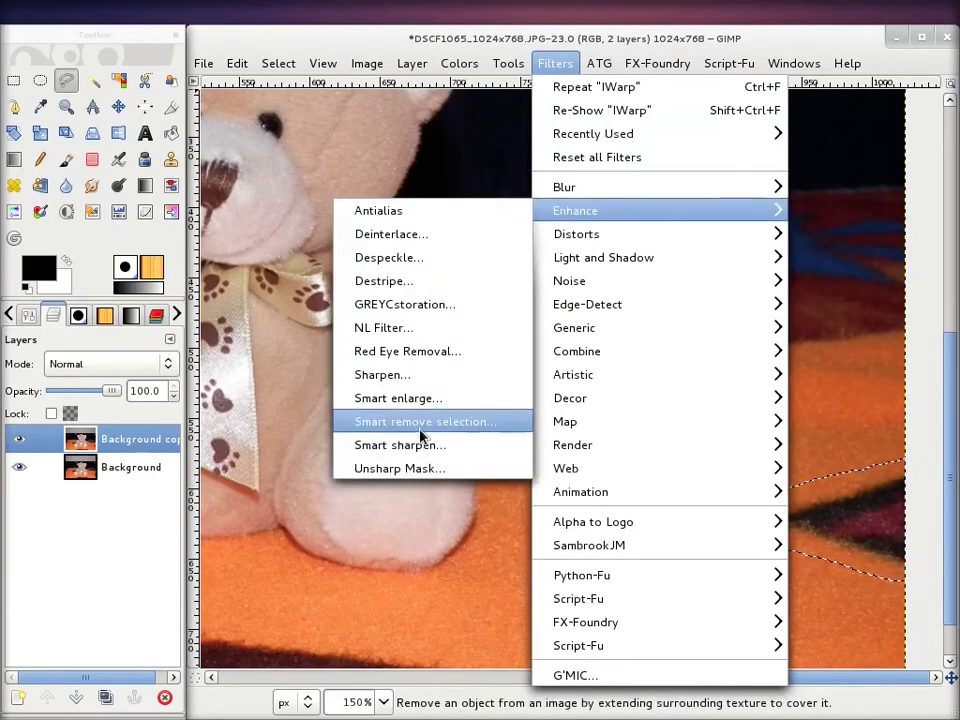
# Erase the selected patch with Smart remove selection at texture radius 20
pyautogui.click(428, 426)
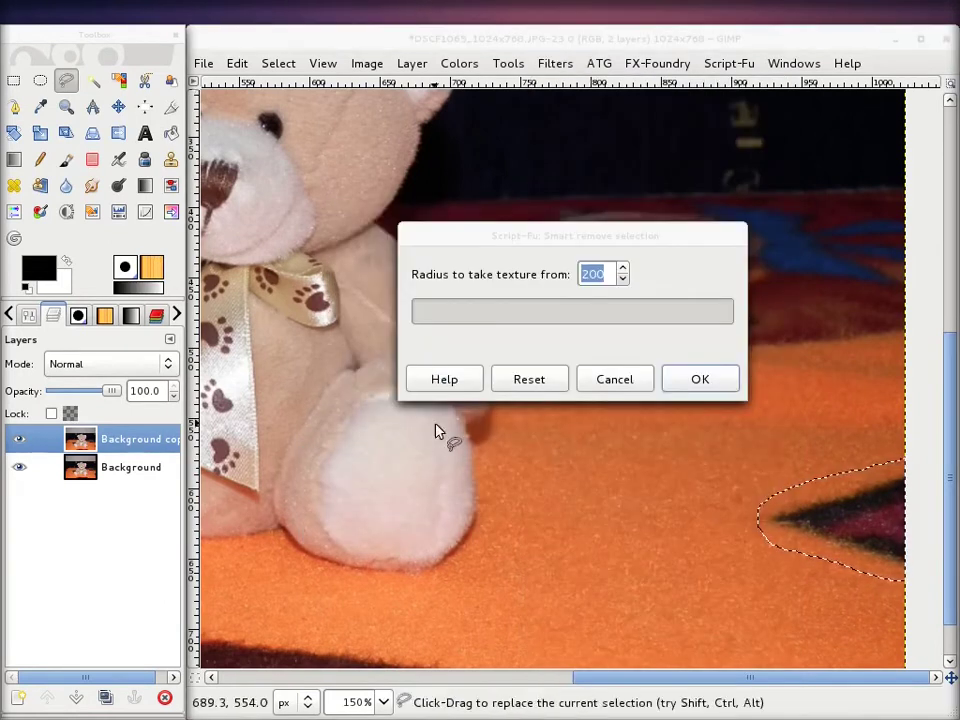
pyautogui.click(611, 272)
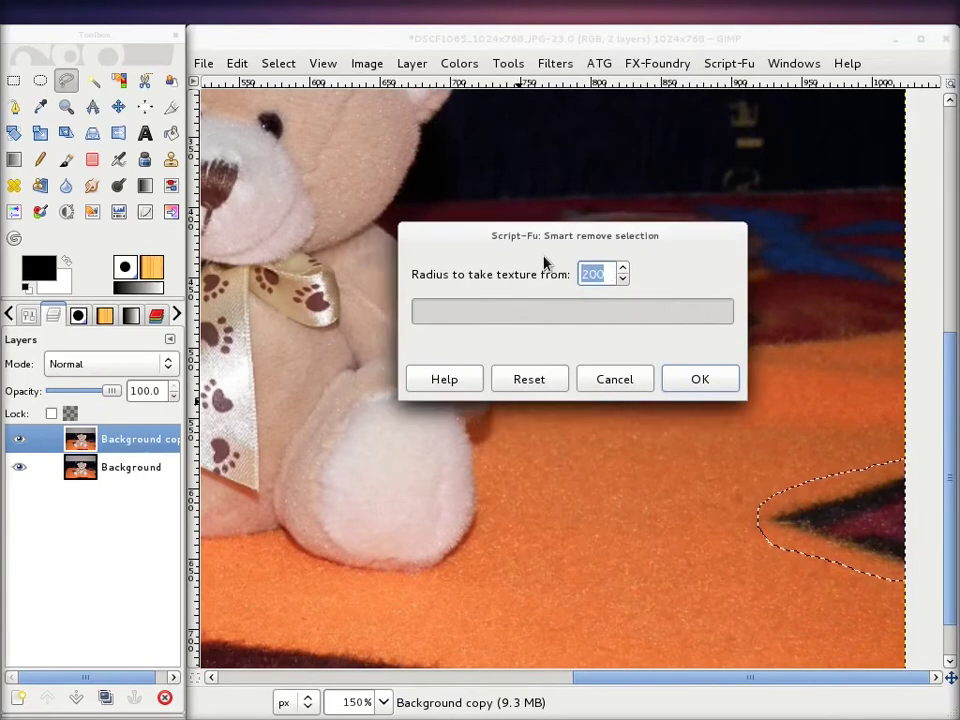
pyautogui.write('2')
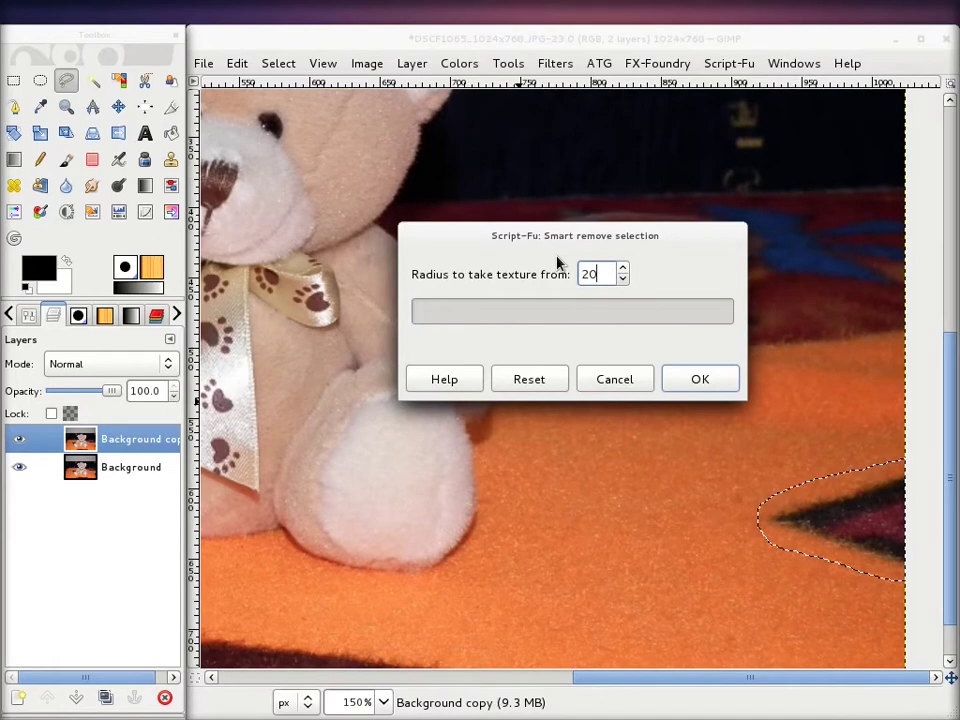
pyautogui.click(716, 377)
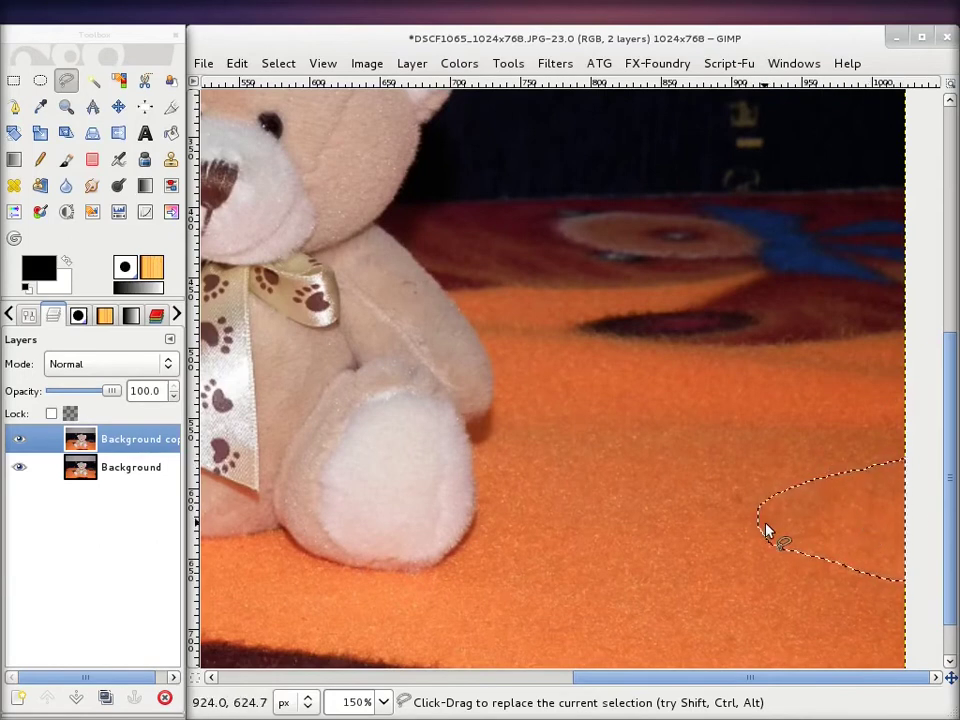
# Clear the selection and zoom in to inspect the repaired carpet
pyautogui.click(279, 64)
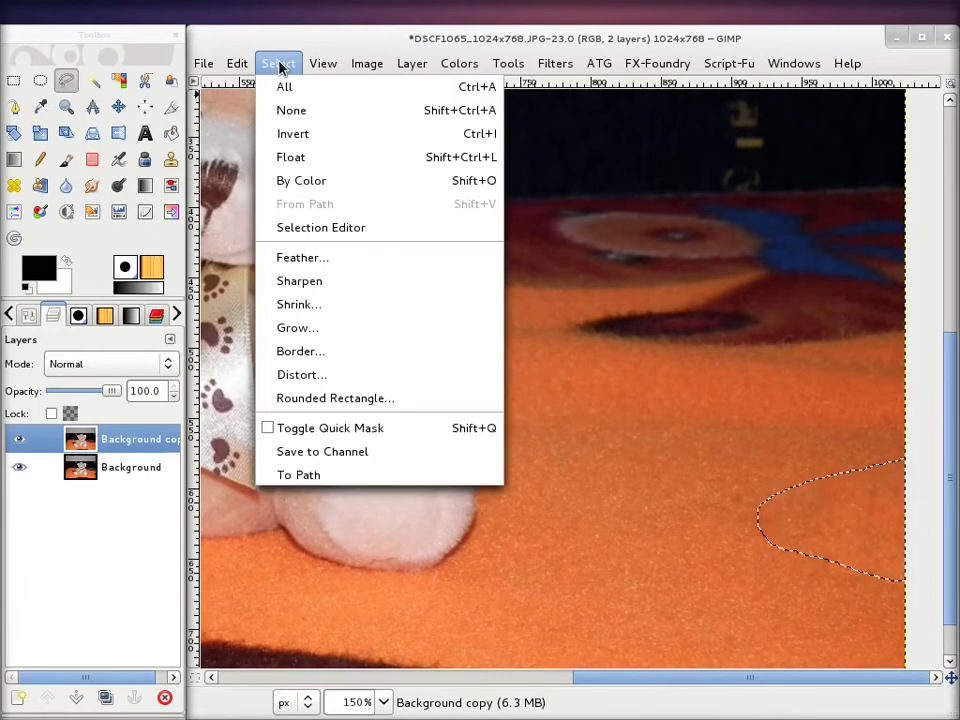
pyautogui.click(291, 110)
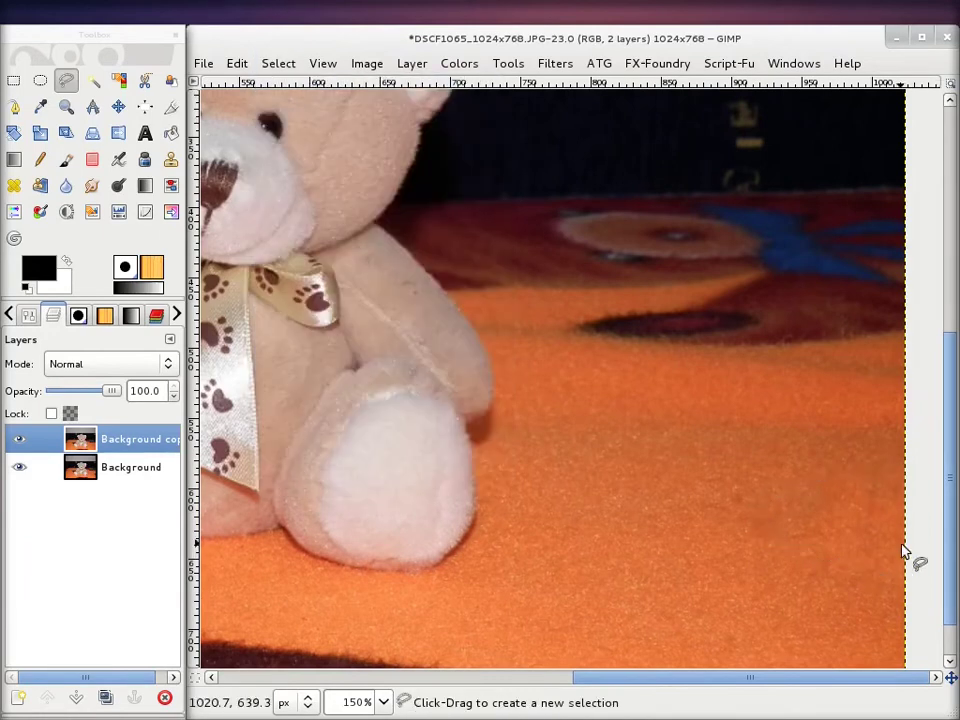
pyautogui.keyDown('ctrl'); pyautogui.scroll(-1, 686, 475); pyautogui.keyUp('ctrl')
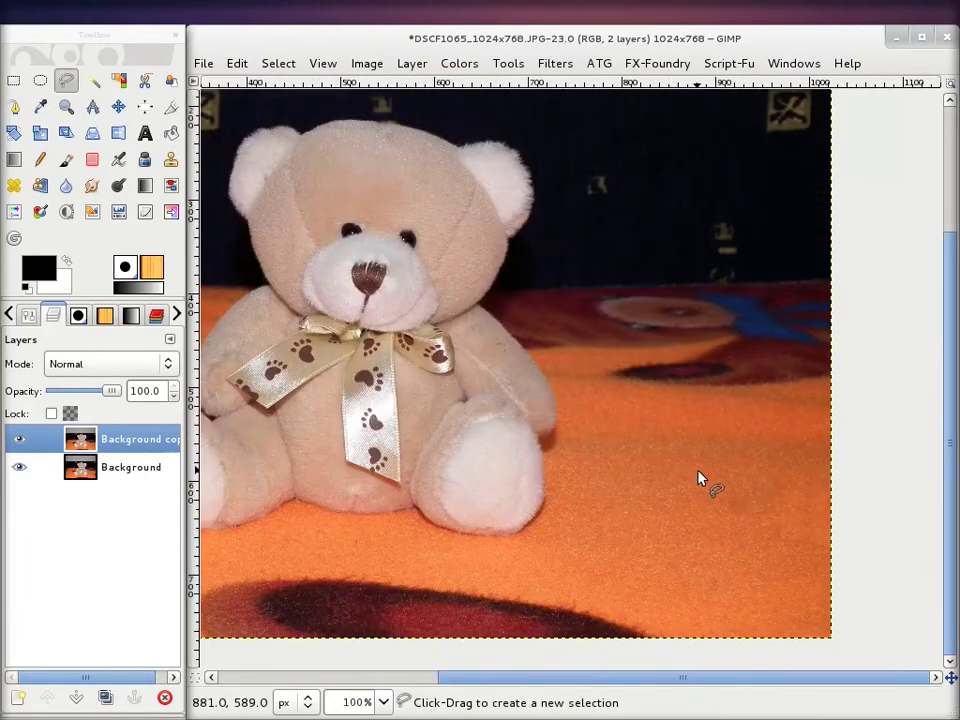
pyautogui.moveTo(595, 484)
pyautogui.mouseDown()
pyautogui.moveTo(896, 496)
pyautogui.moveTo(450, 497)
pyautogui.mouseUp()
pyautogui.keyDown('ctrl'); pyautogui.scroll(1, 624, 531); pyautogui.keyUp('ctrl')
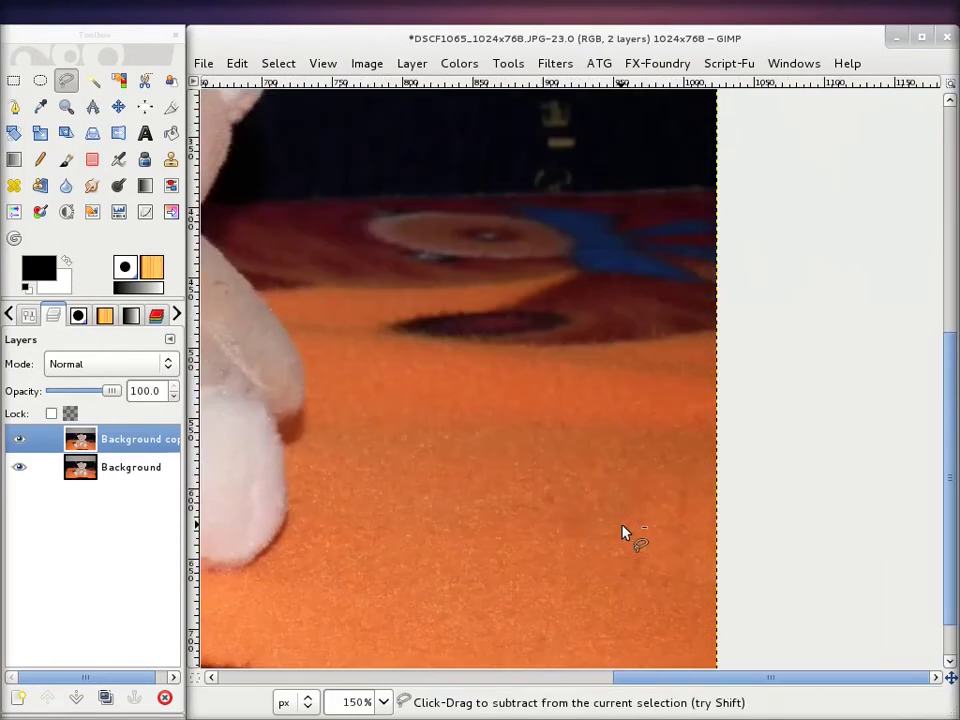
pyautogui.keyDown('ctrl'); pyautogui.scroll(2, 621, 532); pyautogui.keyUp('ctrl')
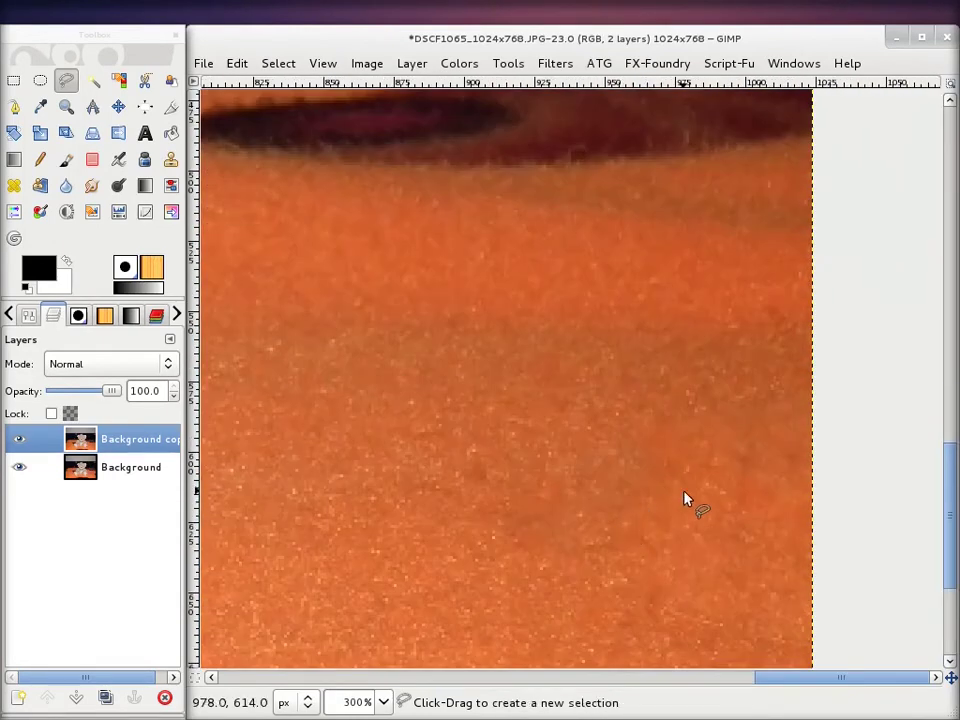
pyautogui.keyDown('ctrl'); pyautogui.scroll(1, 675, 499); pyautogui.keyUp('ctrl')
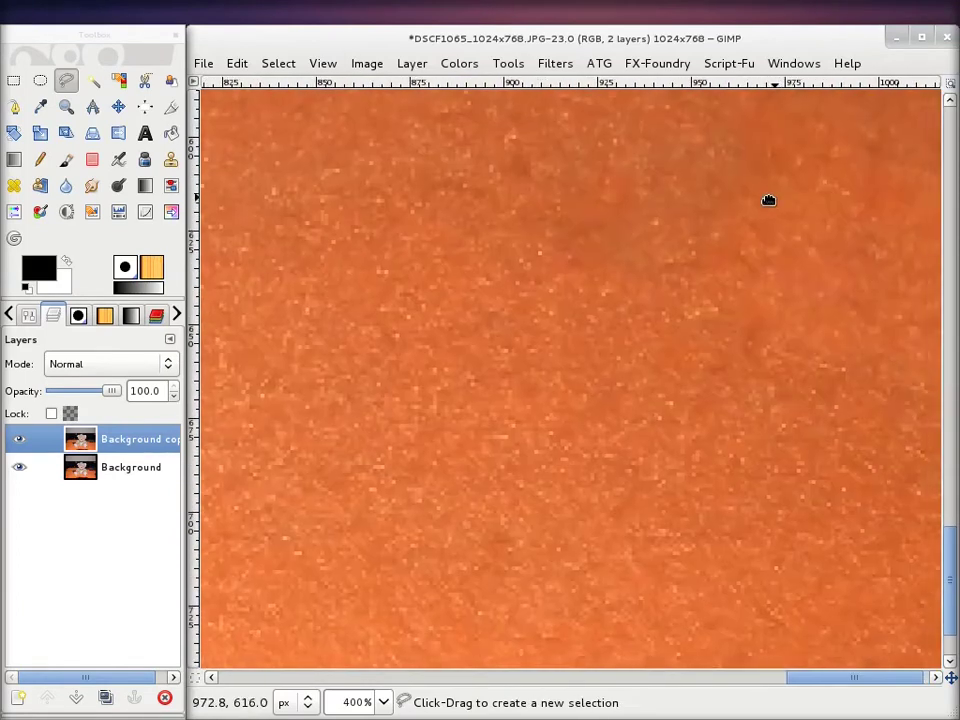
# Pan across the patched carpet and zoom back out to the whole bear
pyautogui.moveTo(767, 199)
pyautogui.mouseDown()
pyautogui.moveTo(517, 377)
pyautogui.moveTo(594, 479)
pyautogui.mouseUp()
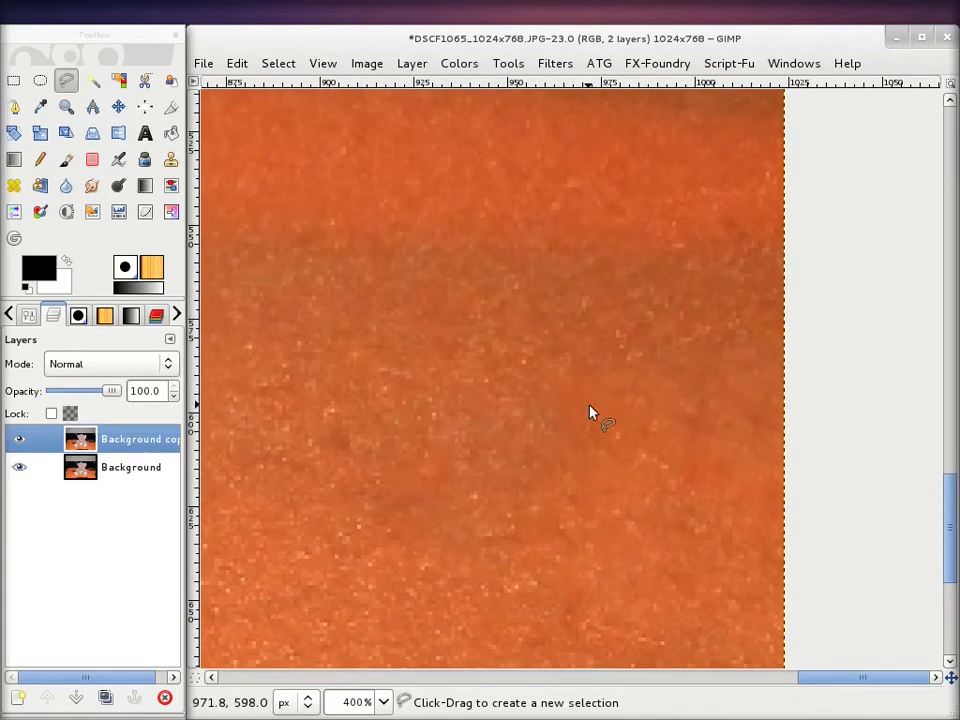
pyautogui.moveTo(508, 532)
pyautogui.mouseDown()
pyautogui.moveTo(579, 539)
pyautogui.moveTo(748, 469)
pyautogui.mouseUp()
pyautogui.scroll(-2, 510, 407)
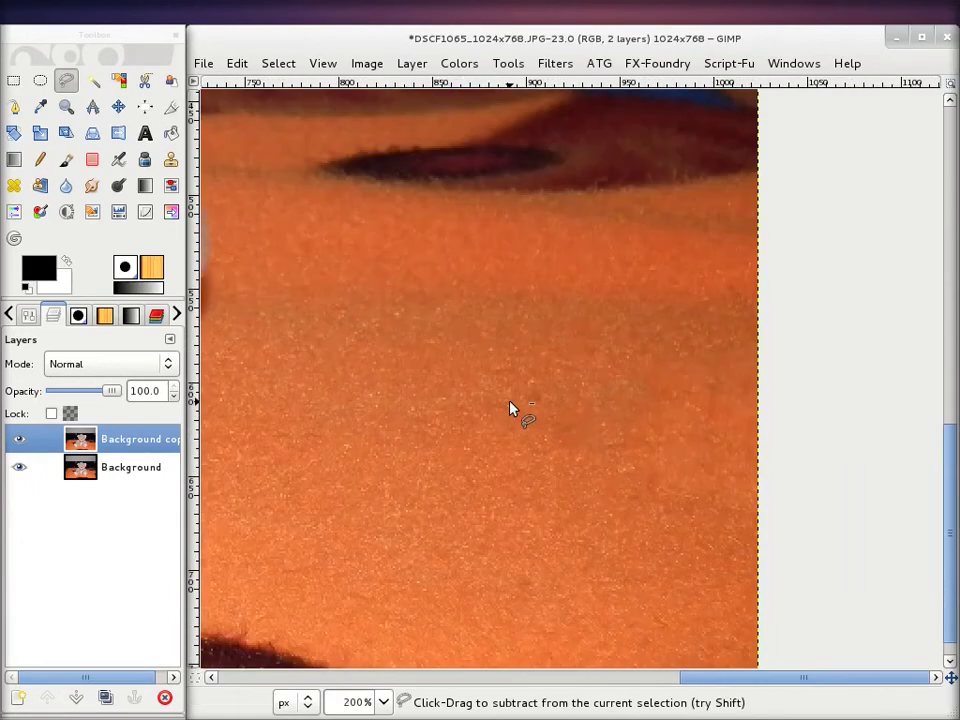
pyautogui.scroll(-1, 510, 408)
pyautogui.moveTo(424, 392); pyautogui.dragTo(694, 412)
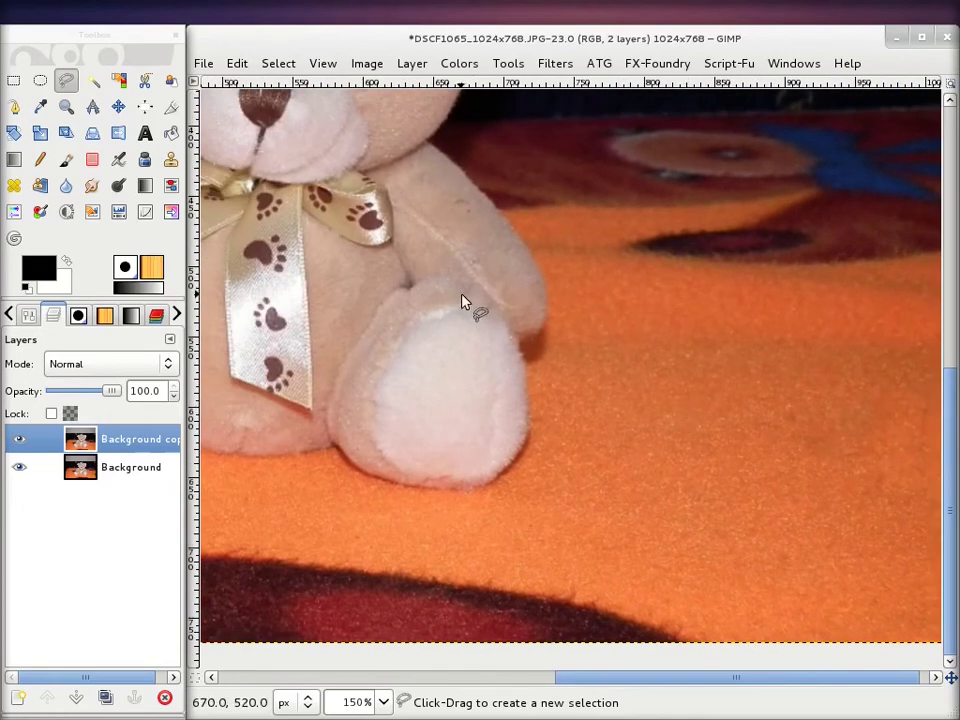
pyautogui.moveTo(454, 317)
pyautogui.mouseDown()
pyautogui.moveTo(713, 466)
pyautogui.moveTo(775, 472)
pyautogui.mouseUp()
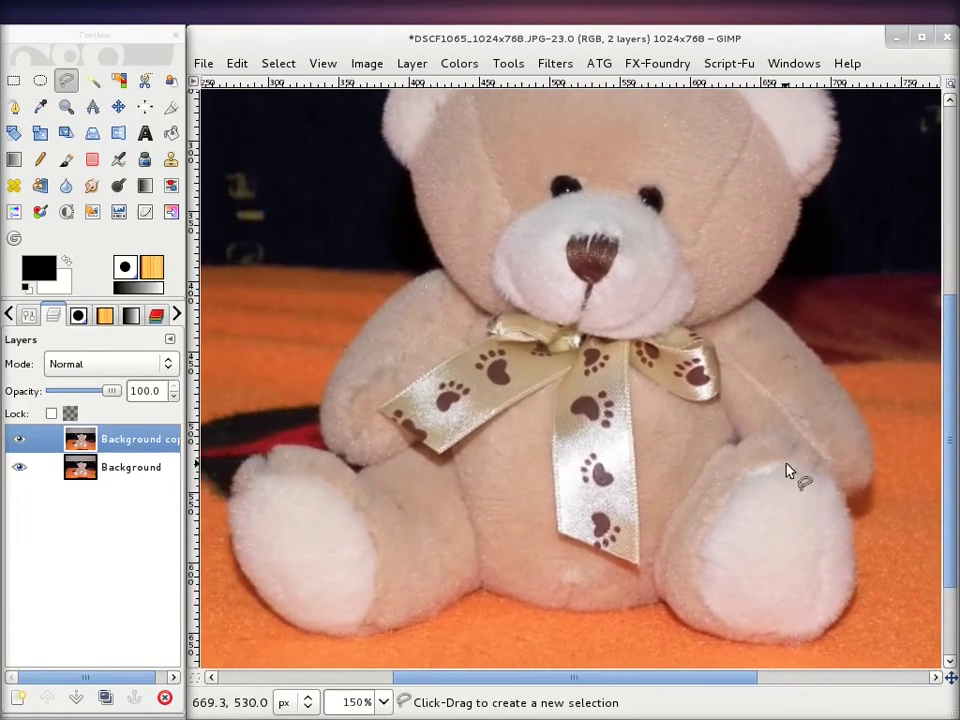
pyautogui.scroll(-1, 583, 401)
pyautogui.scroll(-1, 590, 398)
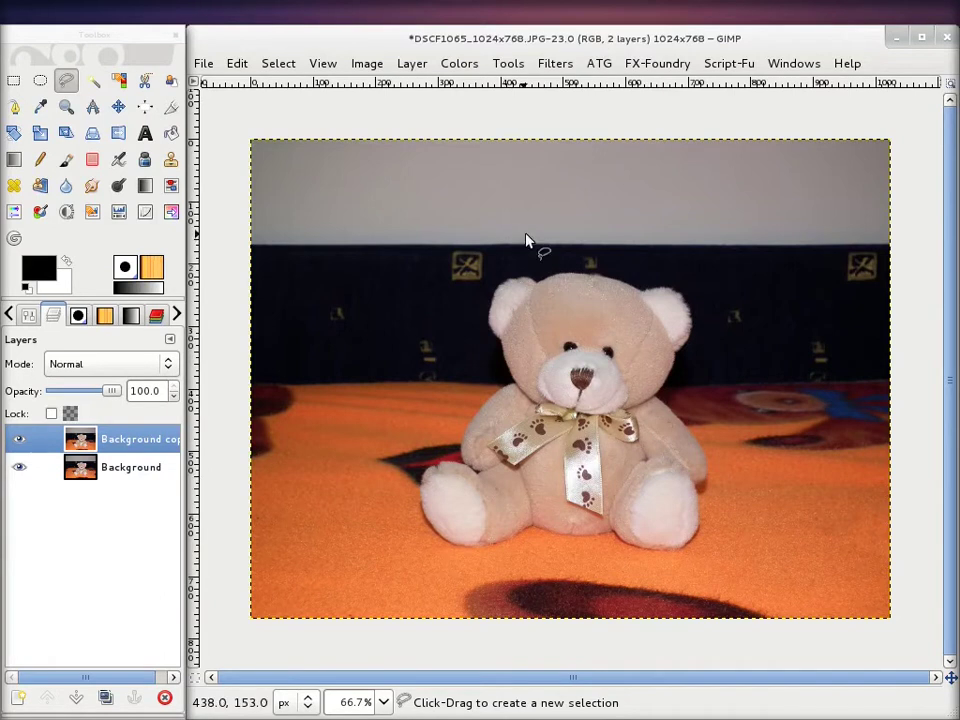
pyautogui.click(555, 63)
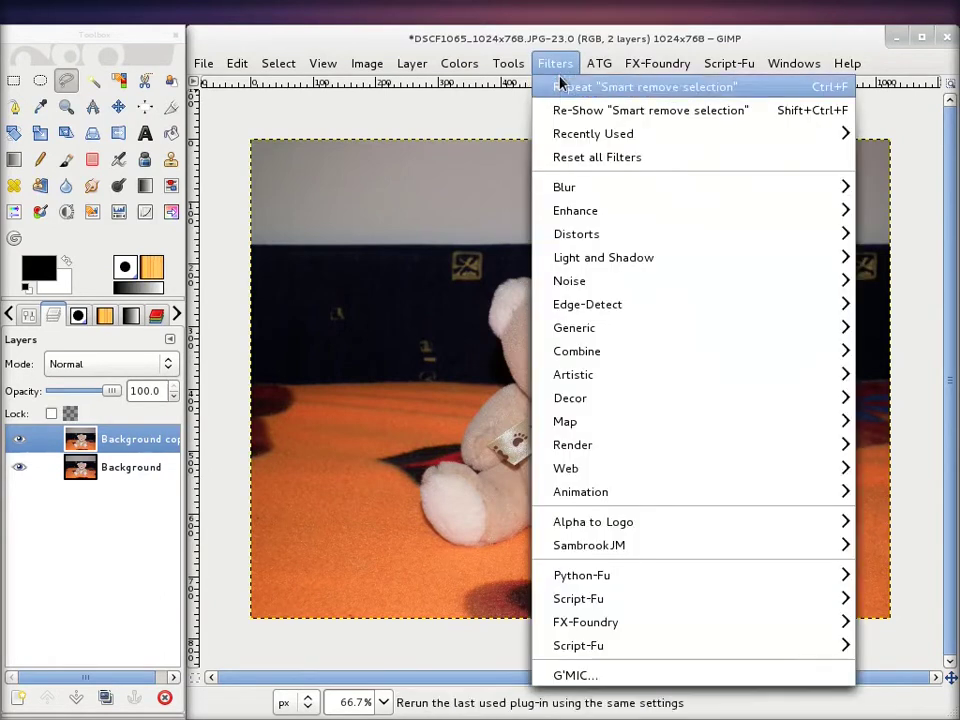
pyautogui.moveTo(577, 234)
pyautogui.click(399, 355)
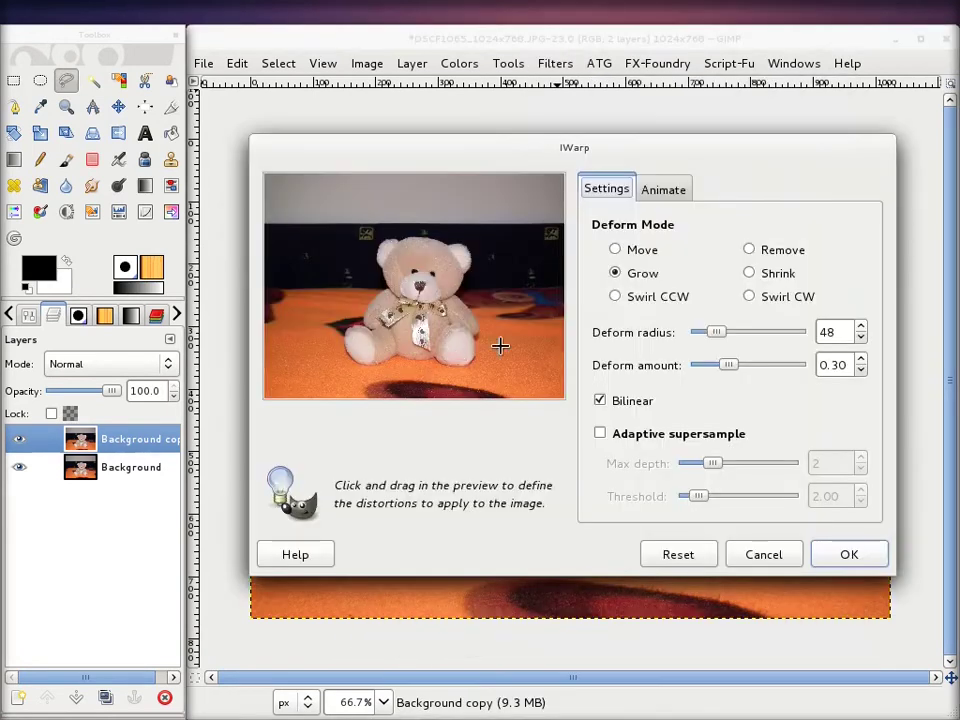
pyautogui.click(620, 251)
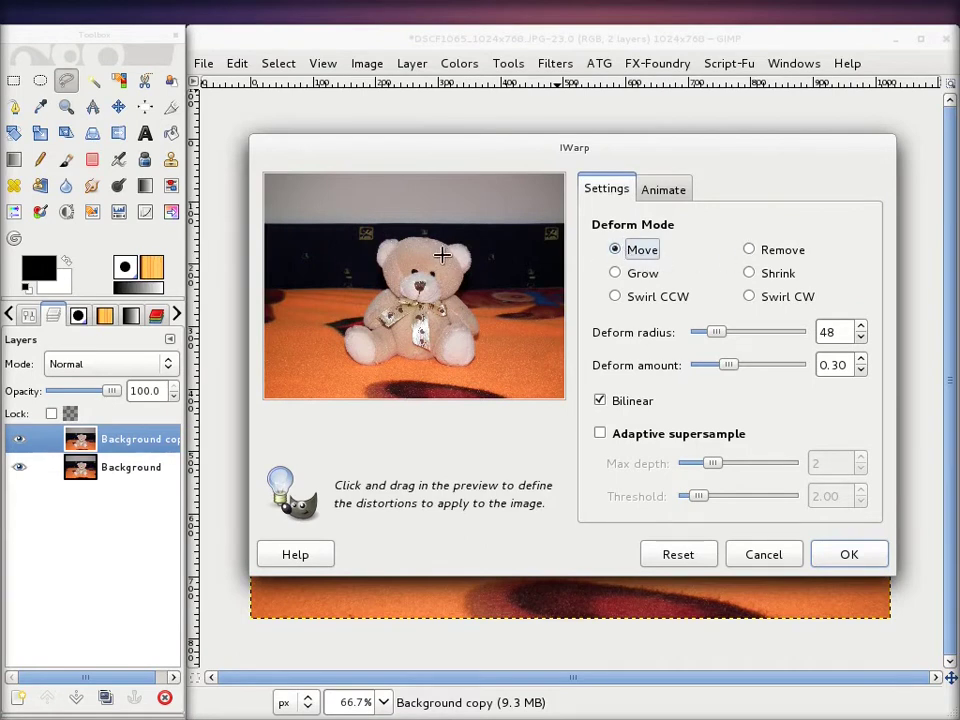
pyautogui.moveTo(461, 253)
pyautogui.mouseDown()
pyautogui.moveTo(460, 240)
pyautogui.moveTo(463, 248)
pyautogui.mouseUp()
pyautogui.moveTo(716, 335); pyautogui.dragTo(747, 335)
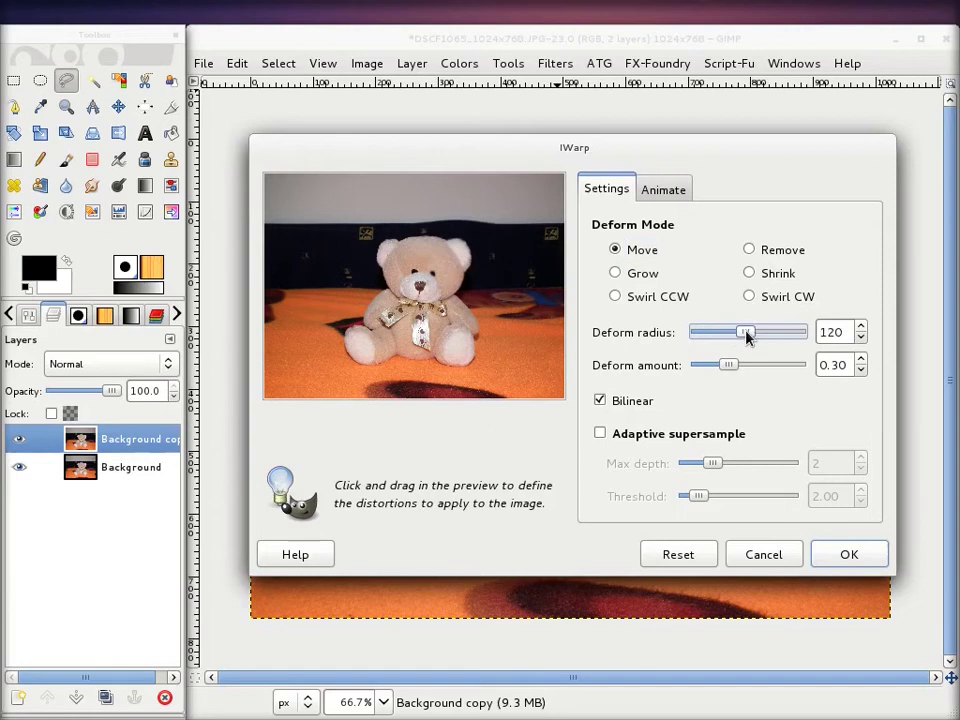
pyautogui.moveTo(461, 253)
pyautogui.mouseDown()
pyautogui.moveTo(491, 267)
pyautogui.moveTo(383, 290)
pyautogui.moveTo(370, 217)
pyautogui.mouseUp()
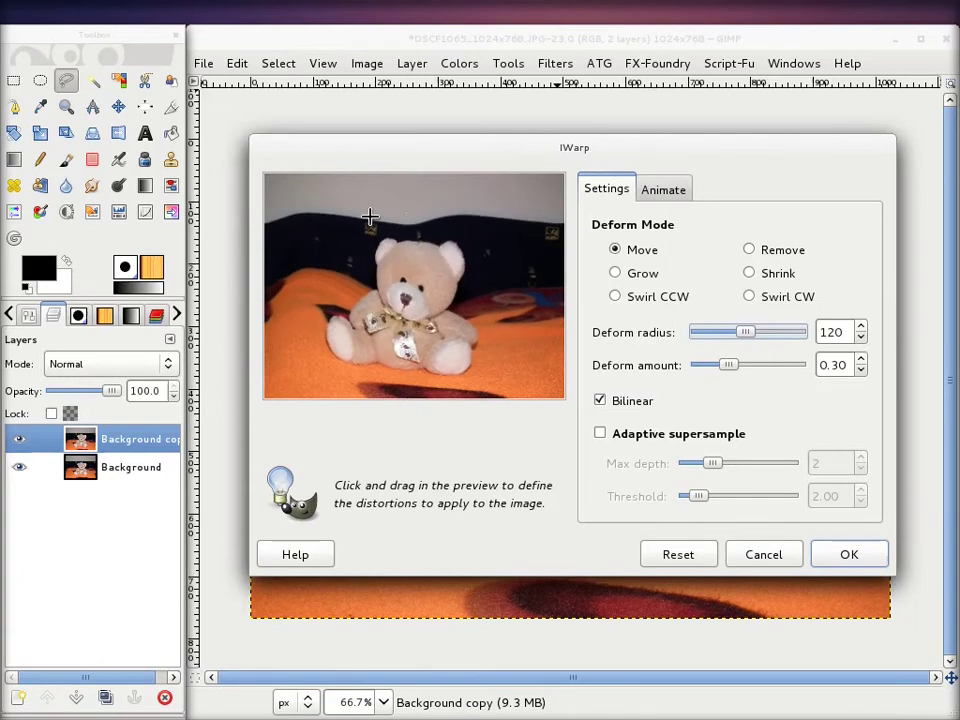
pyautogui.click(680, 558)
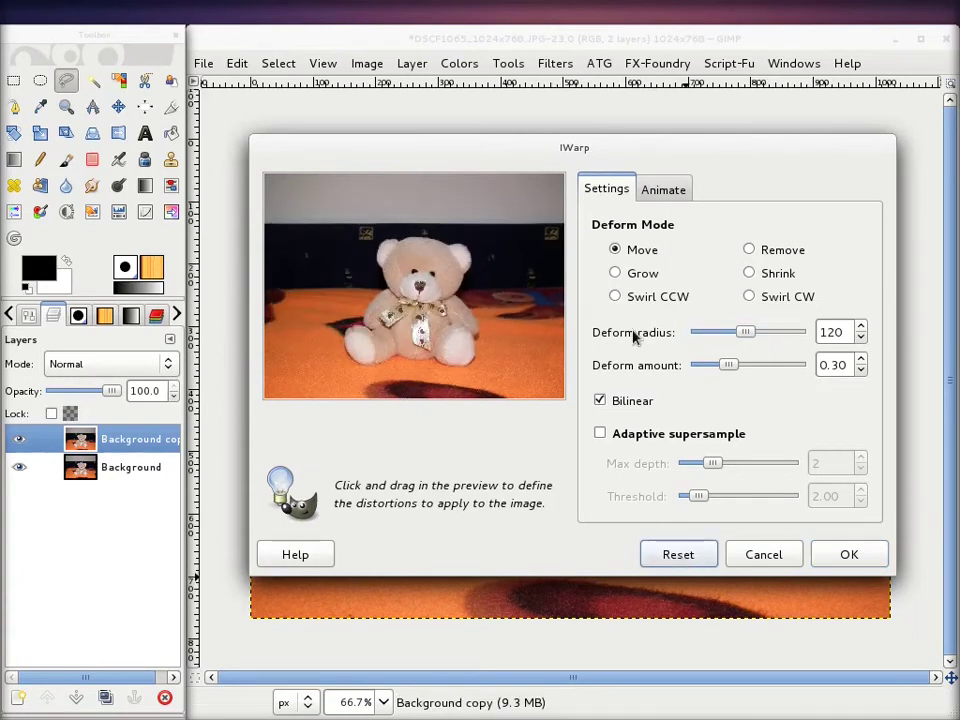
pyautogui.moveTo(745, 334); pyautogui.dragTo(712, 338)
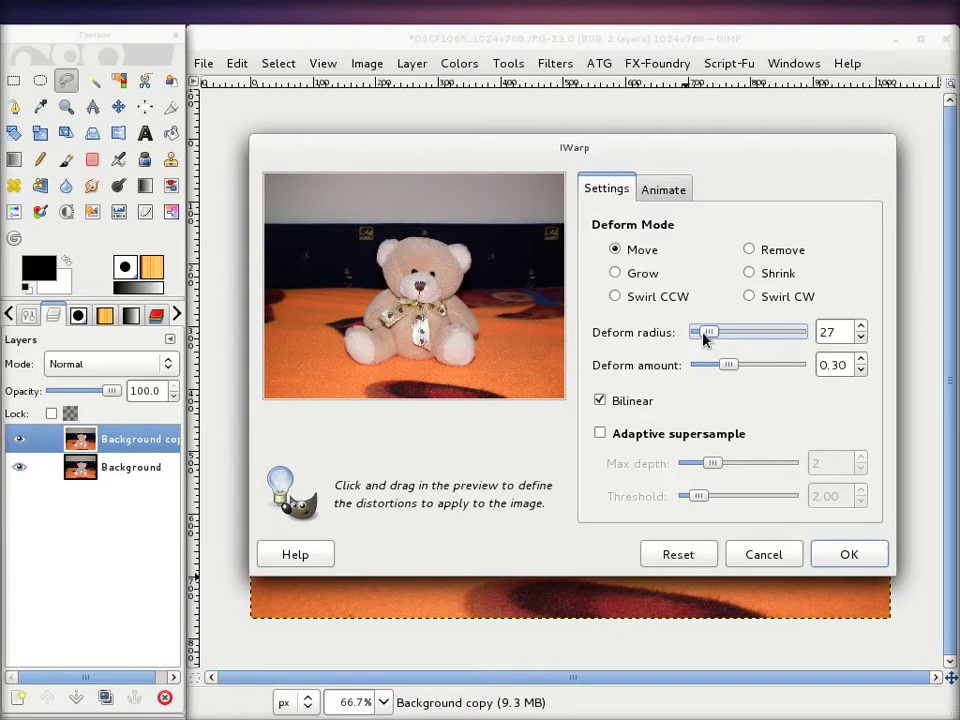
# Reset the IWarp preview, choose Grow mode, and inflate the bear's head
pyautogui.click(630, 273)
pyautogui.click(616, 250)
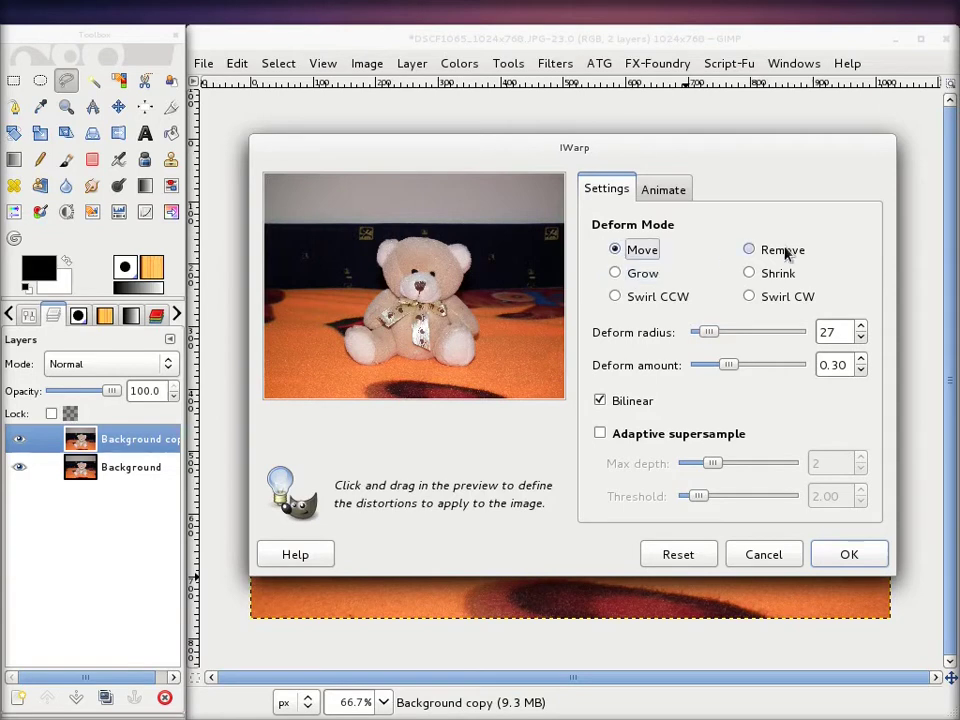
pyautogui.click(770, 252)
pyautogui.click(616, 250)
pyautogui.click(749, 250)
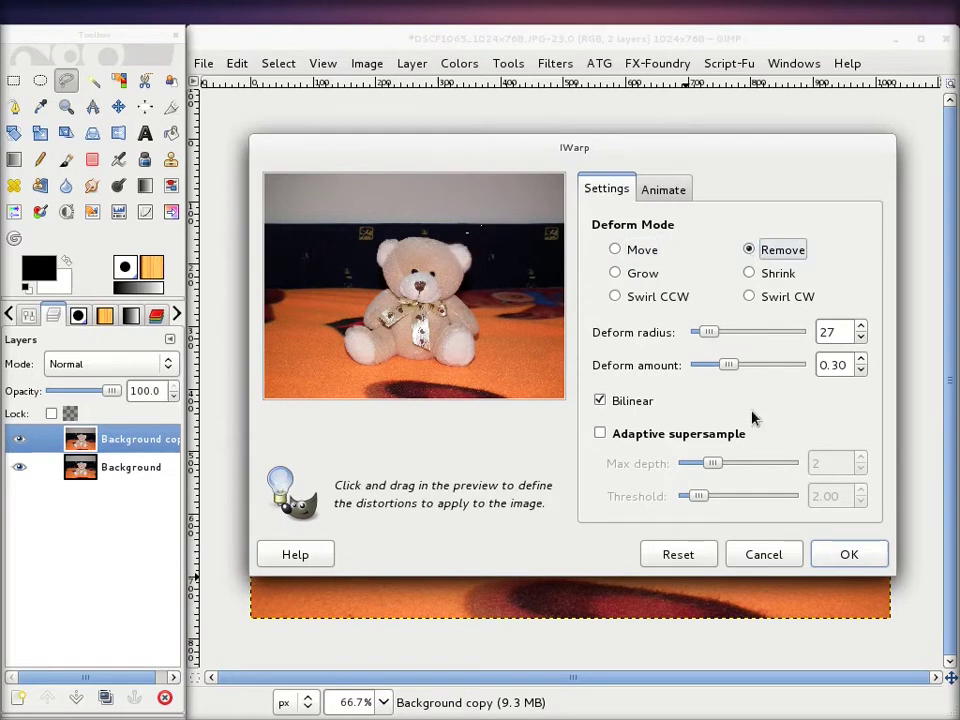
pyautogui.click(678, 556)
pyautogui.click(615, 250)
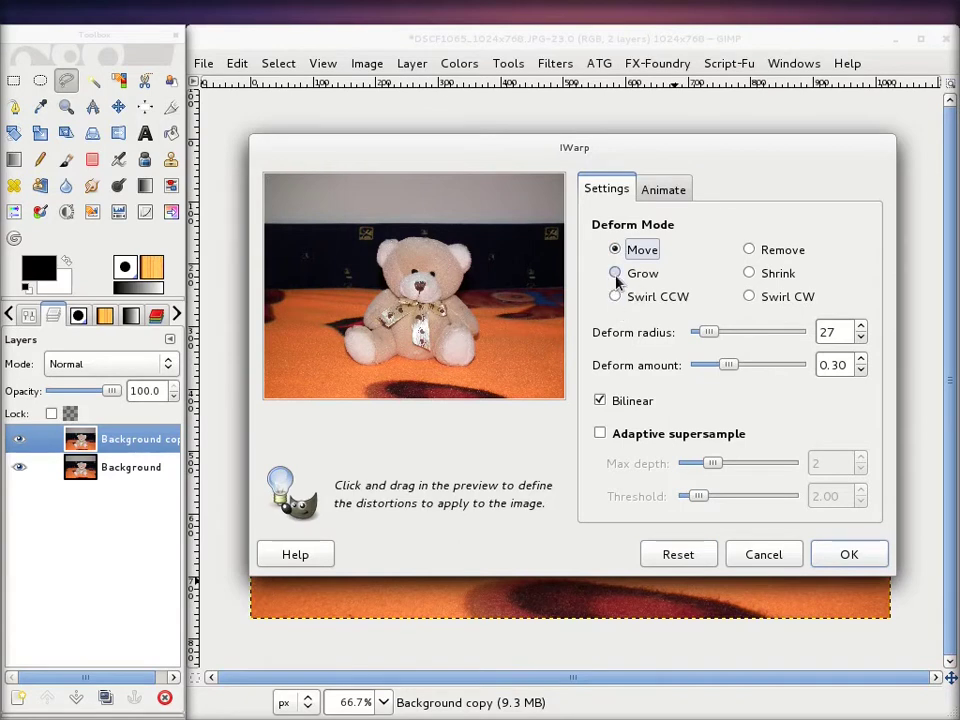
pyautogui.click(614, 273)
pyautogui.moveTo(453, 245)
pyautogui.mouseDown()
pyautogui.moveTo(459, 262)
pyautogui.moveTo(463, 254)
pyautogui.mouseUp()
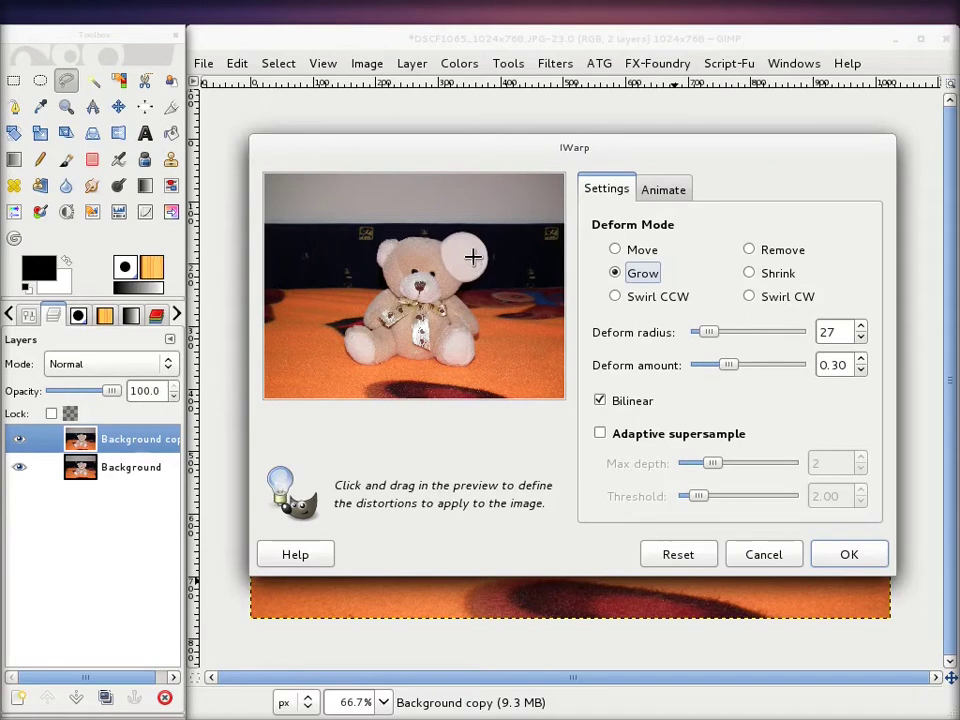
# Test Shrink and Swirl CCW deformations on the bear's head and face in the preview
pyautogui.click(749, 274)
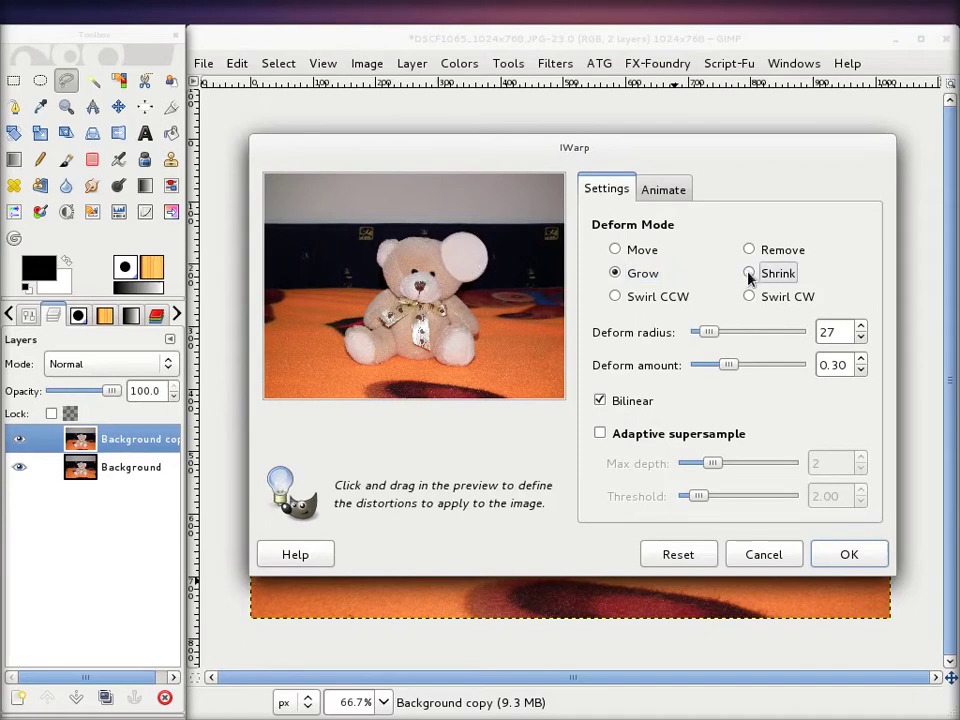
pyautogui.moveTo(481, 268)
pyautogui.mouseDown()
pyautogui.moveTo(454, 244)
pyautogui.moveTo(408, 266)
pyautogui.moveTo(399, 257)
pyautogui.moveTo(410, 252)
pyautogui.mouseUp()
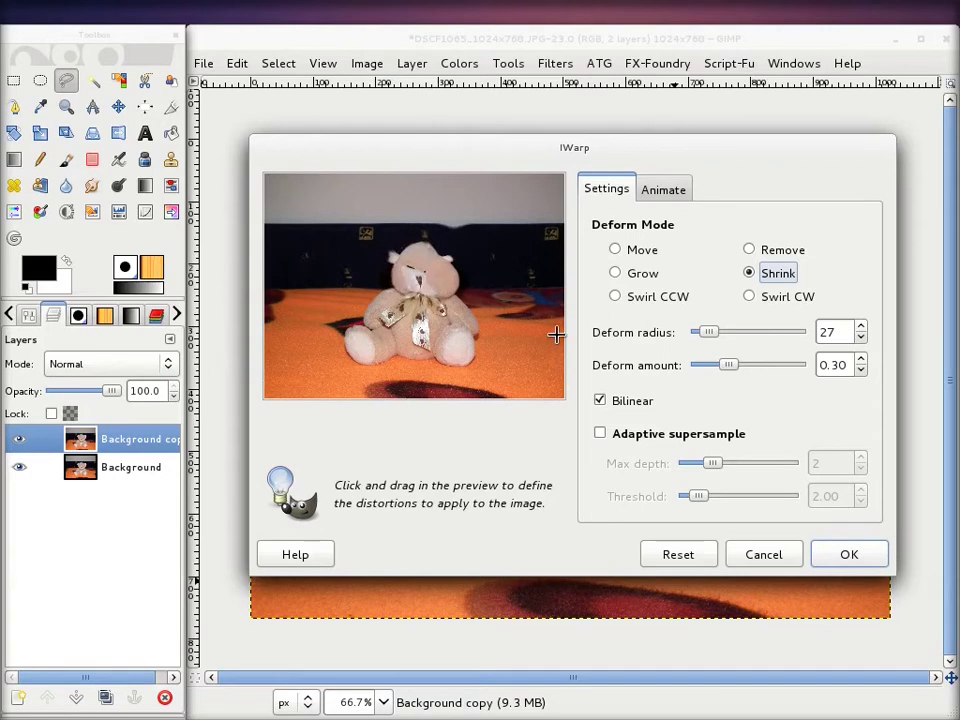
pyautogui.click(709, 558)
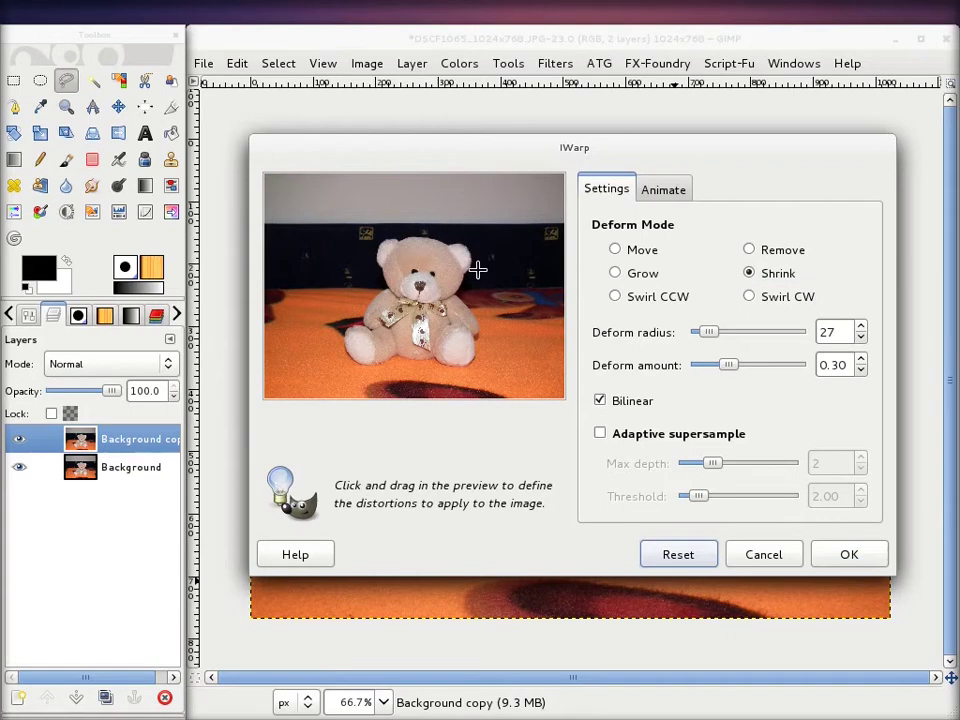
pyautogui.click(622, 299)
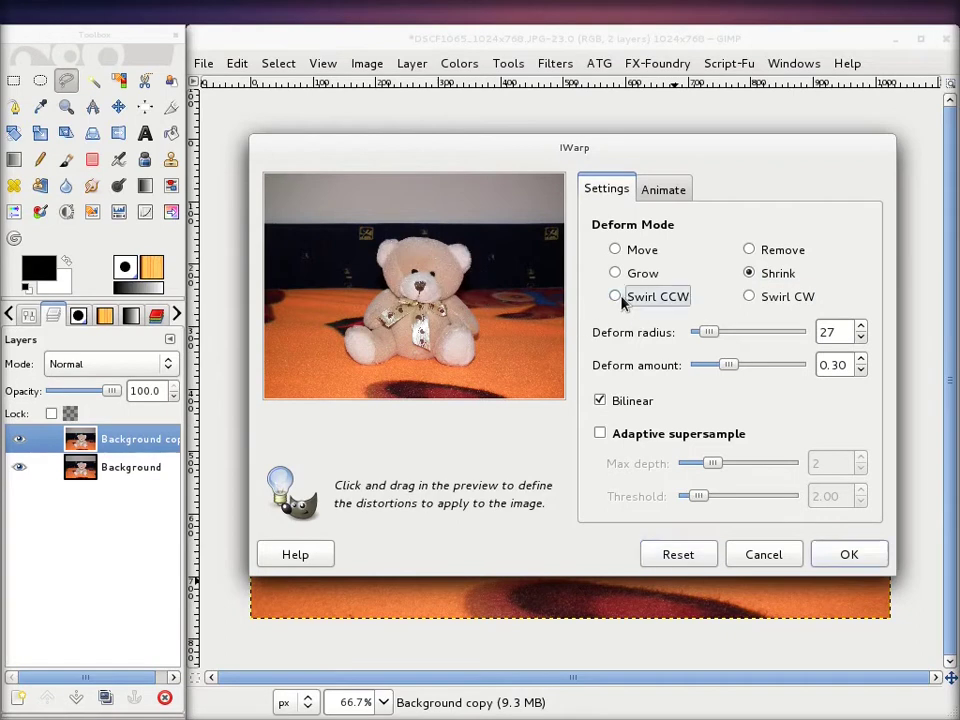
pyautogui.click(620, 298)
pyautogui.moveTo(426, 304); pyautogui.dragTo(458, 285)
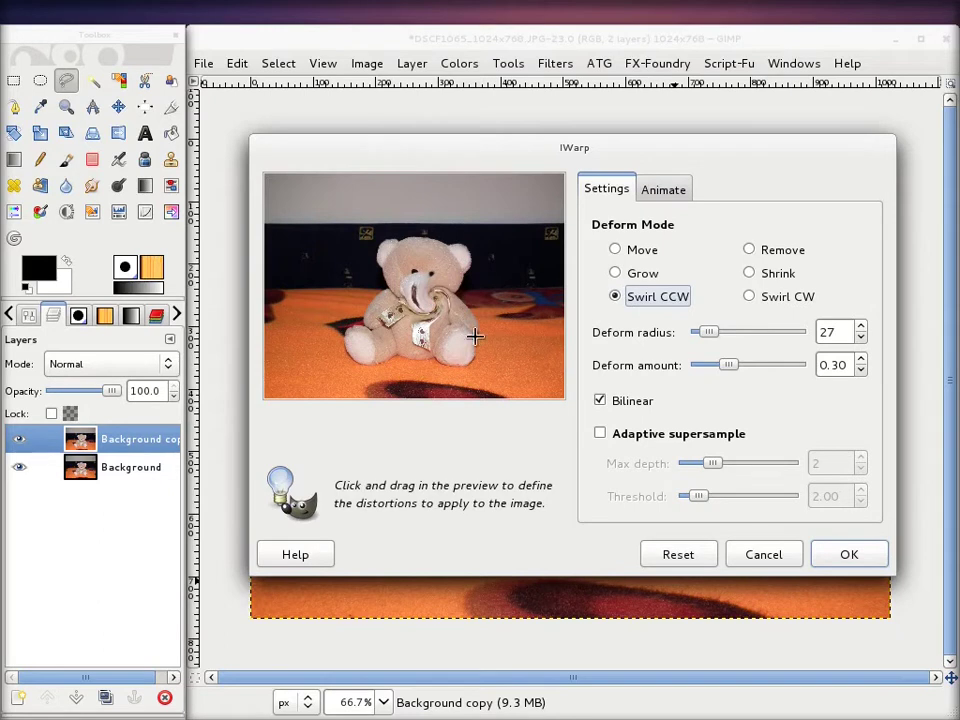
pyautogui.moveTo(437, 318); pyautogui.dragTo(430, 265)
# Test Swirl CW on the chest, reset to Move mode, and cancel IWarp
pyautogui.click(749, 297)
pyautogui.moveTo(436, 318)
pyautogui.mouseDown()
pyautogui.moveTo(433, 306)
pyautogui.moveTo(414, 303)
pyautogui.moveTo(428, 318)
pyautogui.moveTo(410, 328)
pyautogui.moveTo(375, 314)
pyautogui.moveTo(385, 255)
pyautogui.moveTo(430, 255)
pyautogui.moveTo(445, 318)
pyautogui.mouseUp()
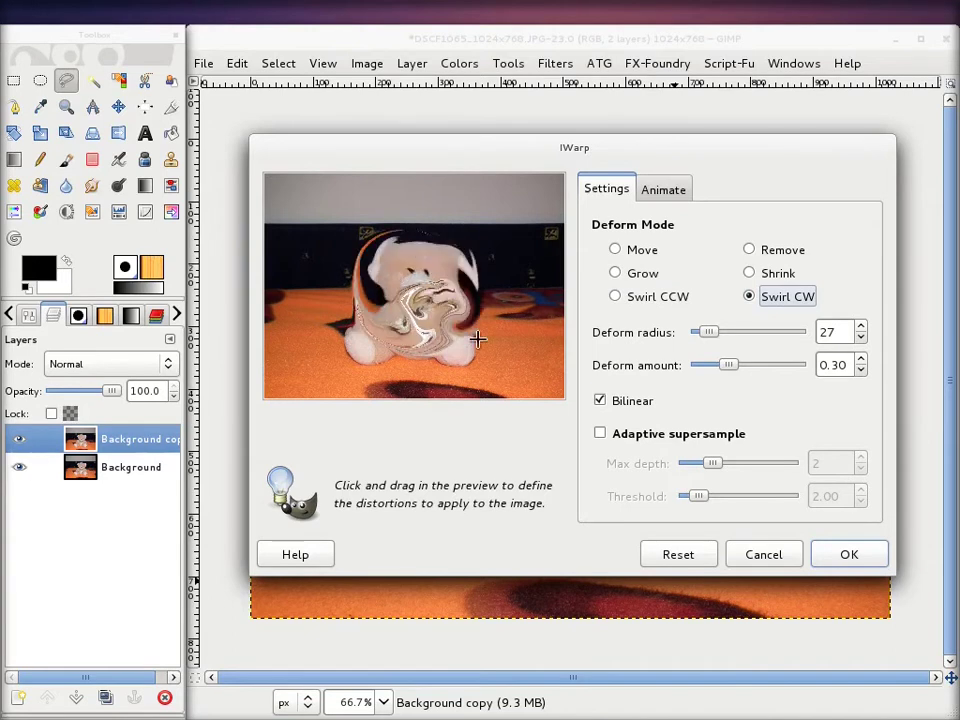
pyautogui.click(692, 549)
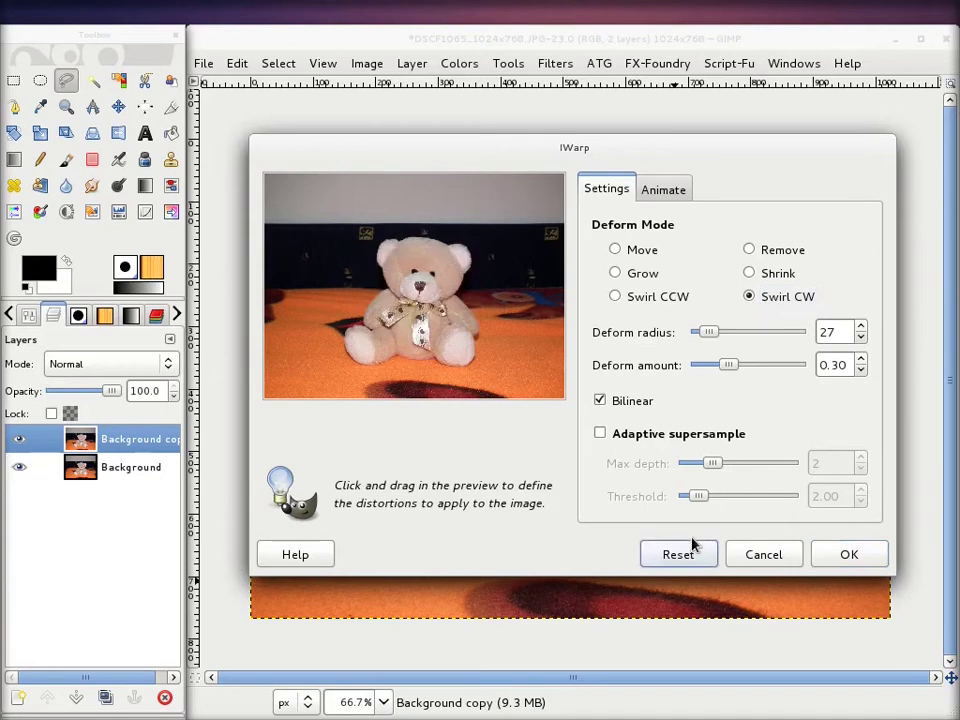
pyautogui.click(614, 249)
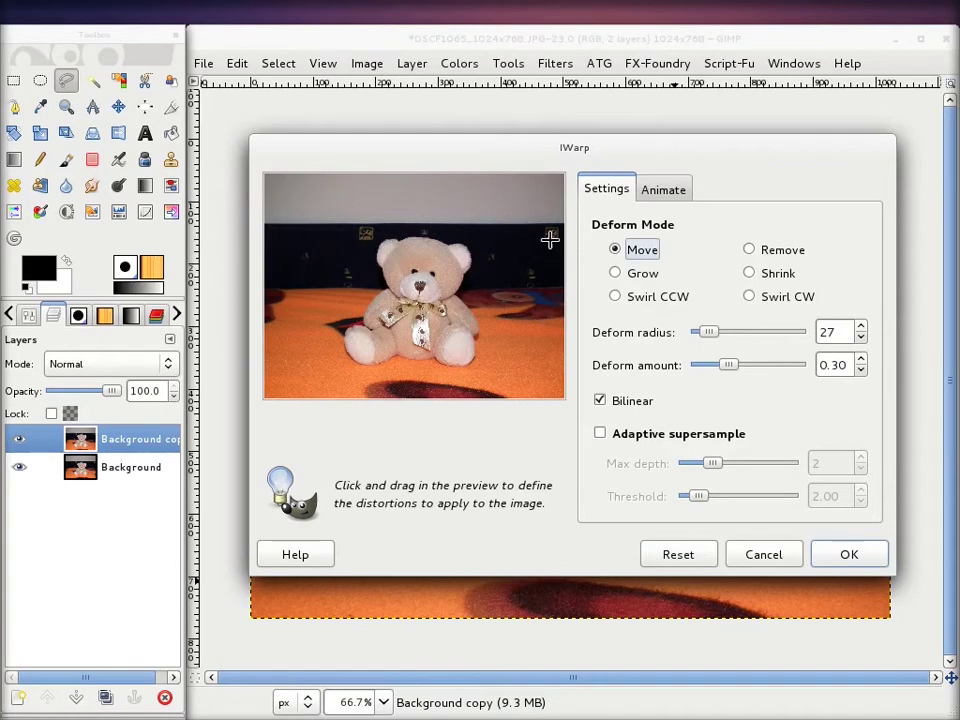
pyautogui.click(764, 555)
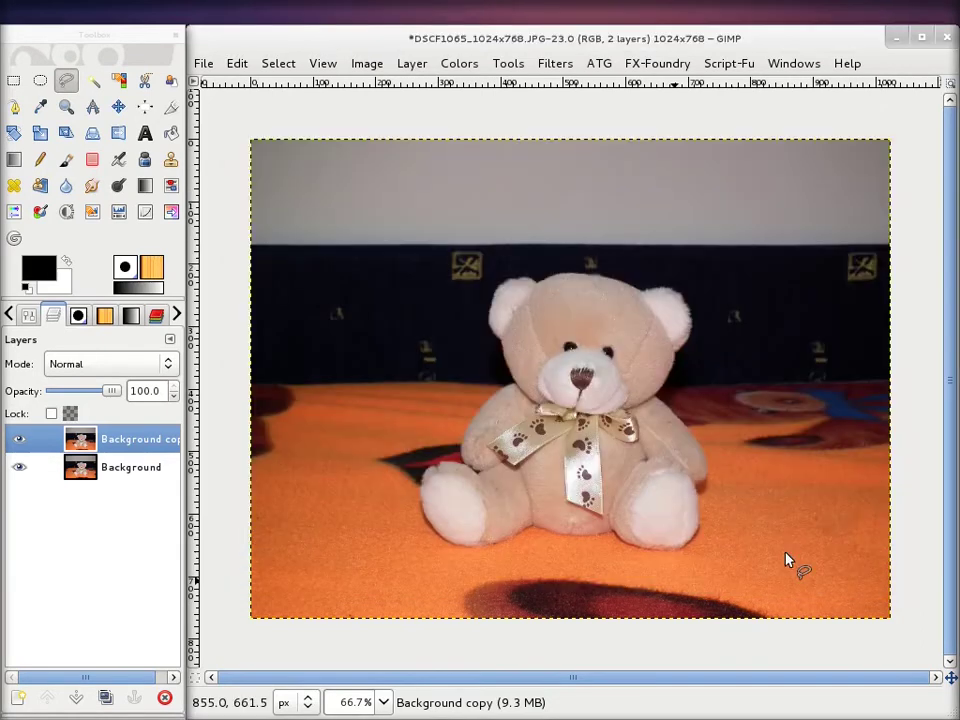
# Draw a rectangular selection around the bear's face, widening its left edge
pyautogui.click(14, 82)
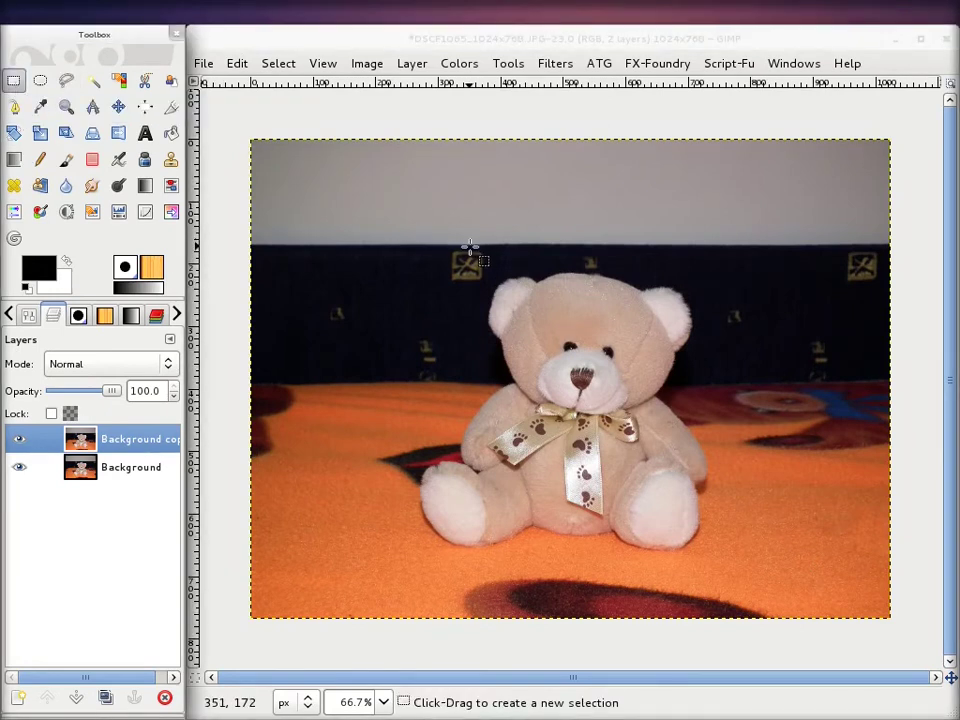
pyautogui.moveTo(469, 250); pyautogui.dragTo(494, 276)
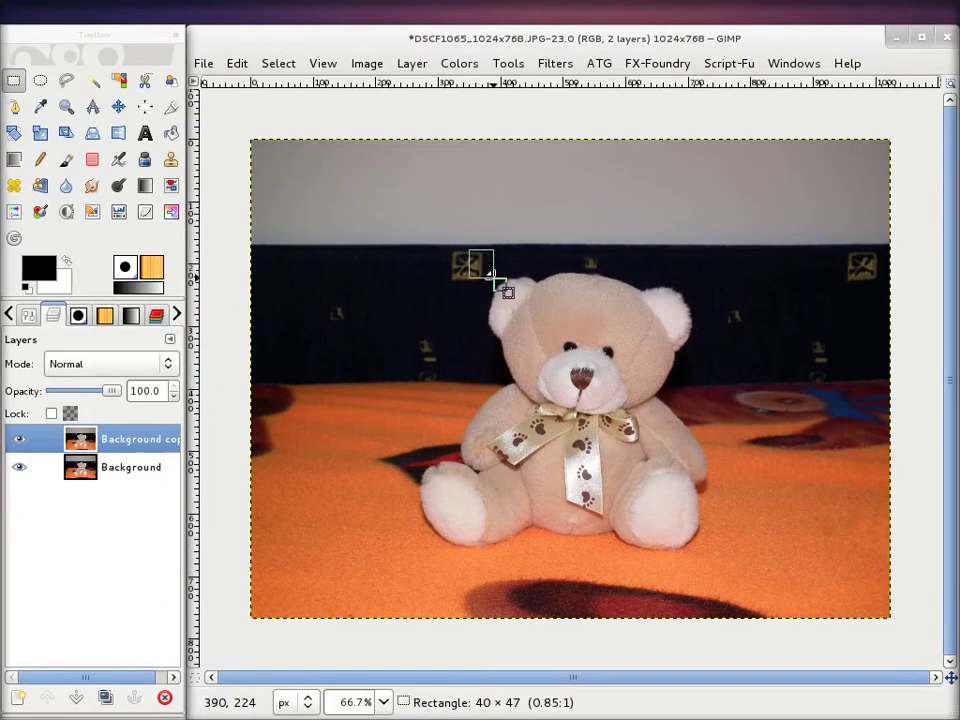
pyautogui.moveTo(532, 297); pyautogui.dragTo(655, 423)
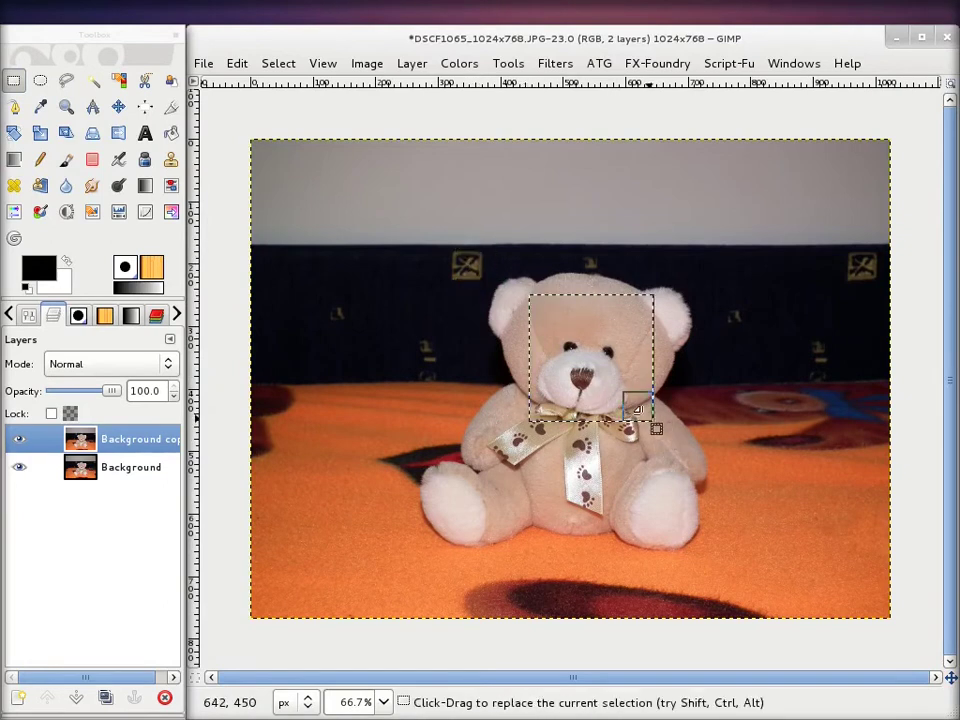
pyautogui.moveTo(543, 360); pyautogui.dragTo(529, 360)
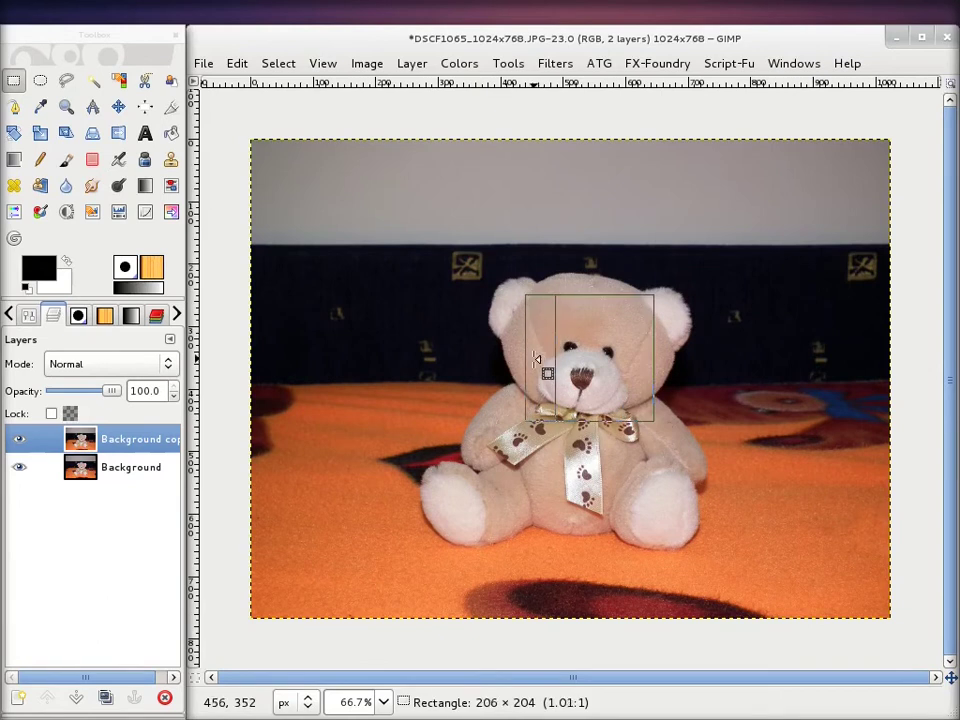
pyautogui.click(562, 63)
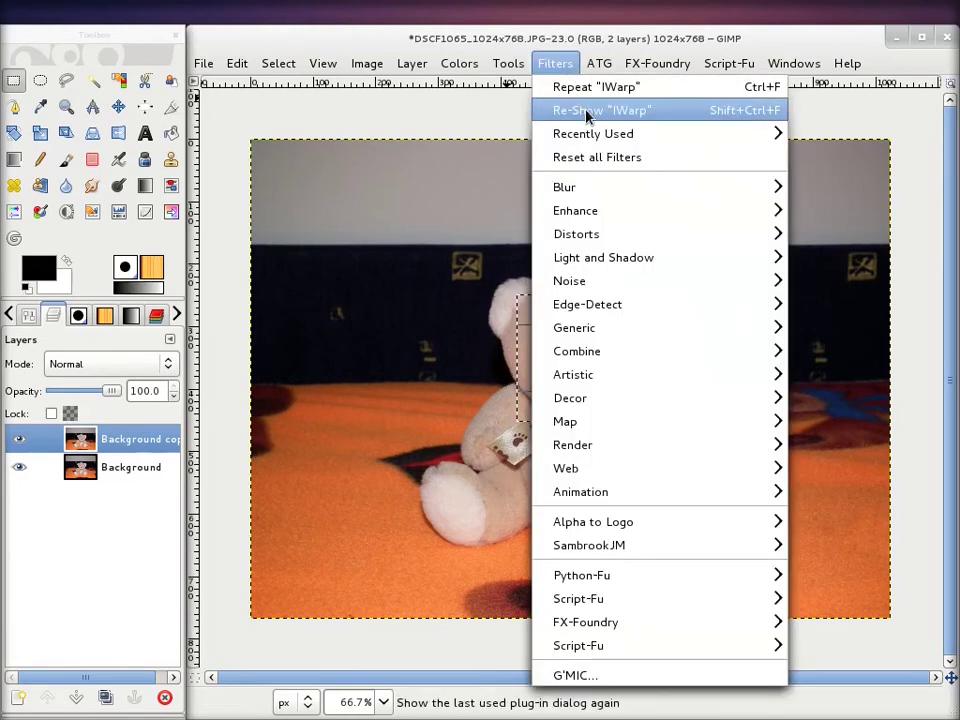
# Re-show IWarp and enlarge both eyes in Grow mode with deform radius 19
pyautogui.click(587, 112)
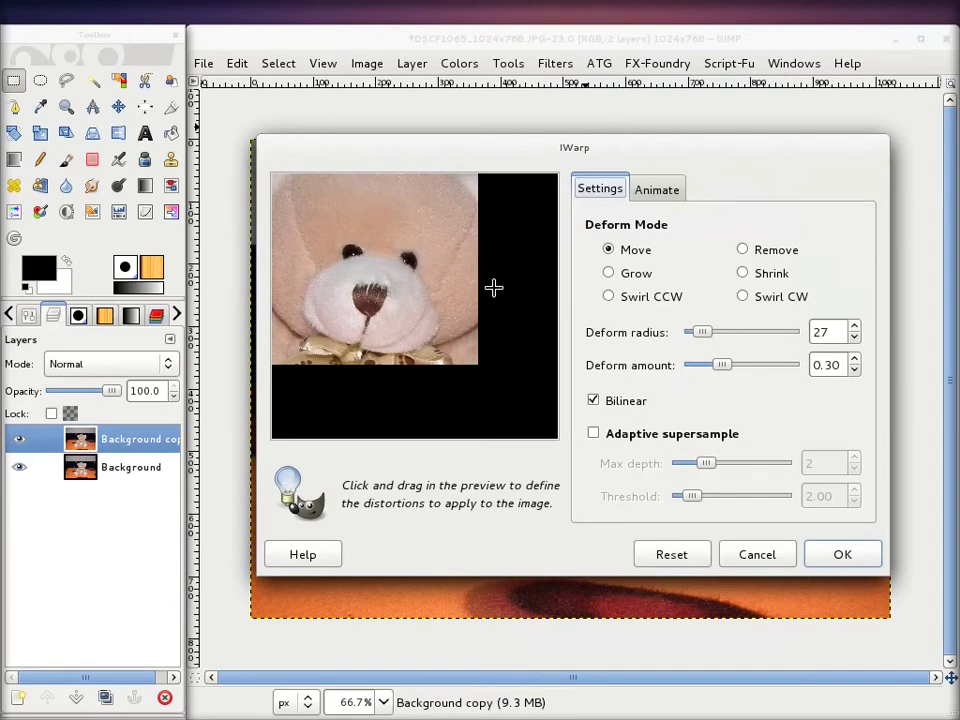
pyautogui.click(612, 273)
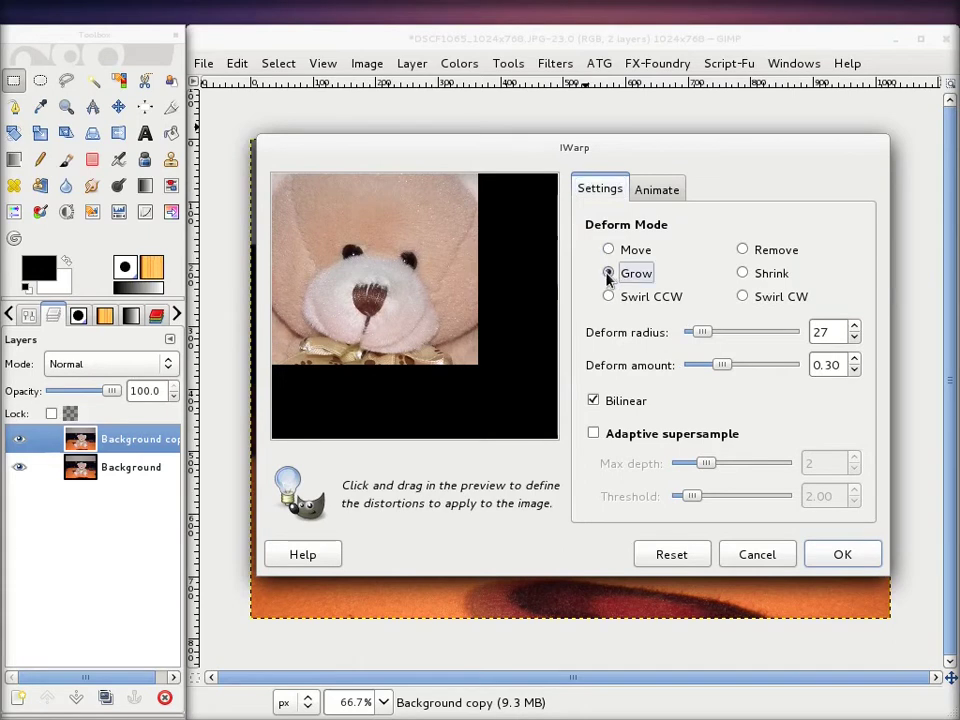
pyautogui.moveTo(705, 334); pyautogui.dragTo(696, 334)
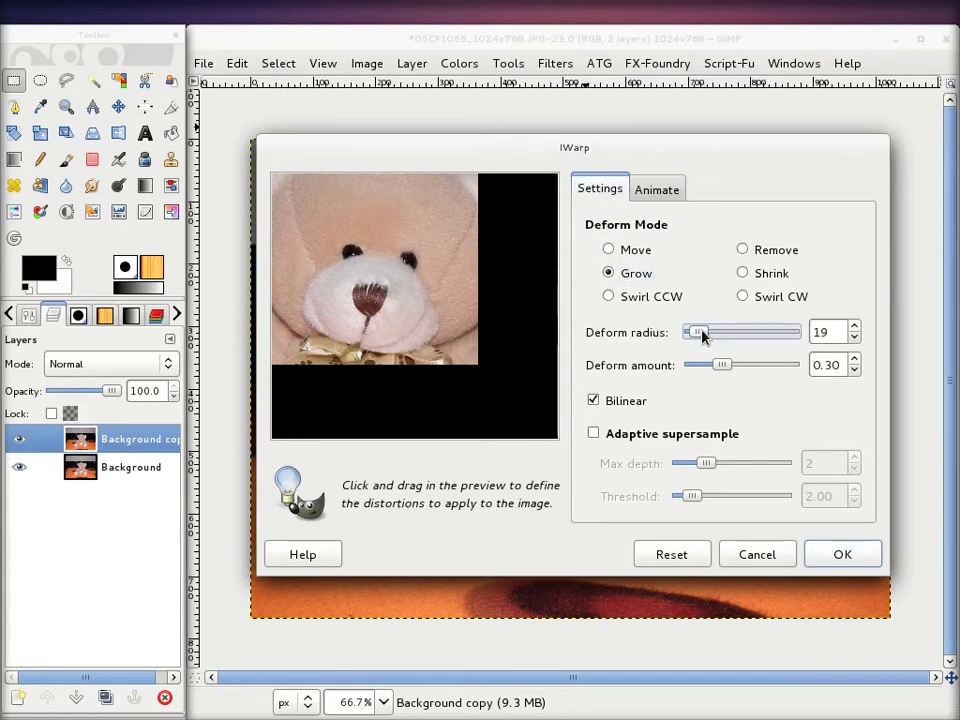
pyautogui.click(348, 251)
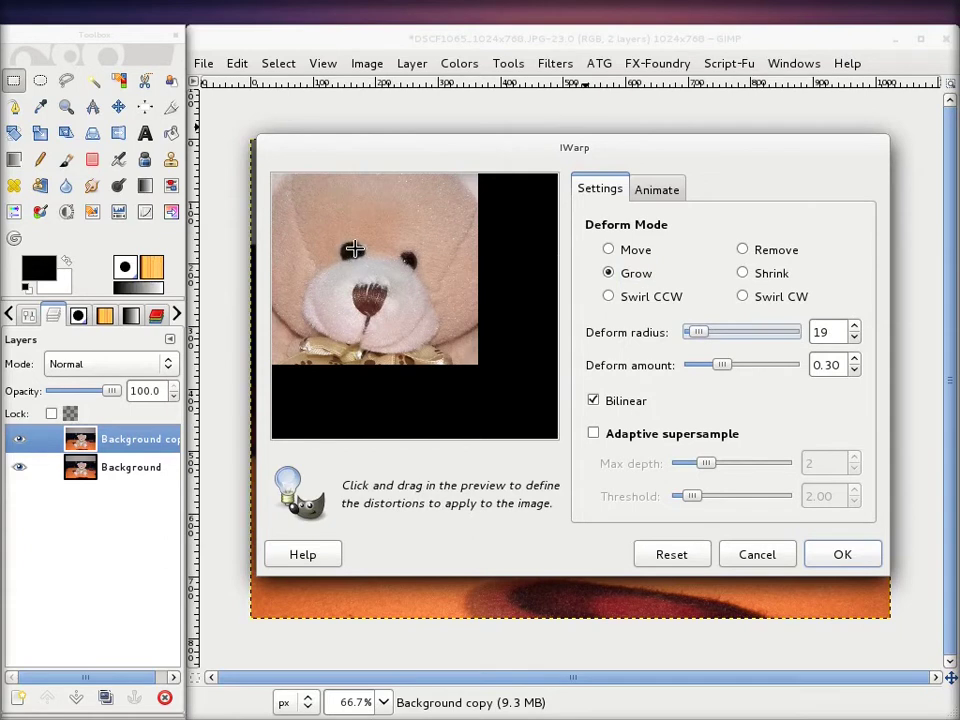
pyautogui.click(415, 260)
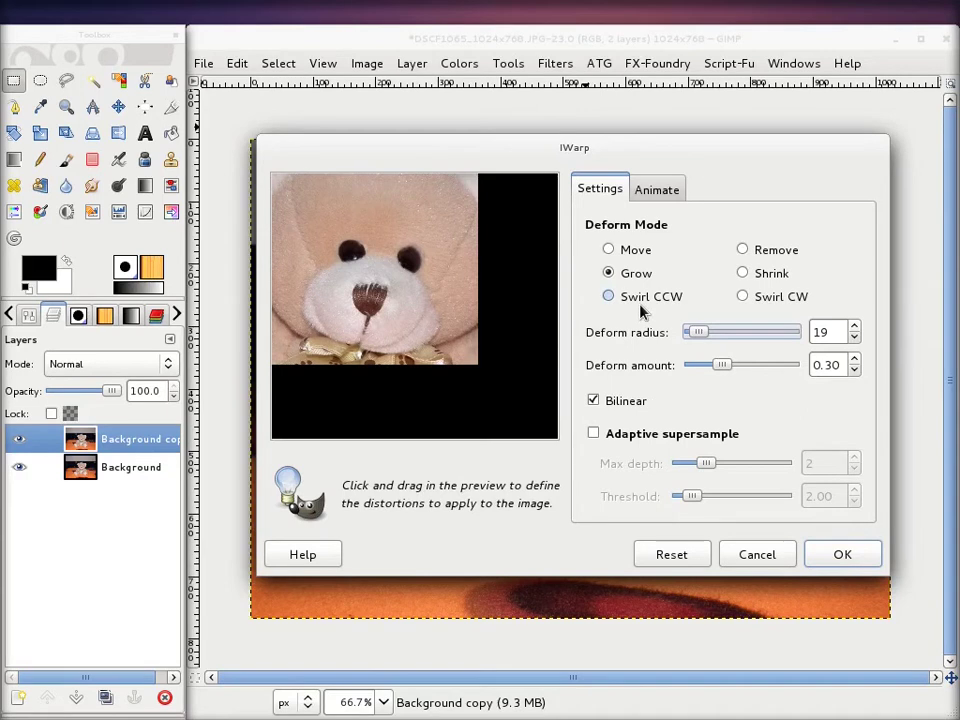
pyautogui.click(609, 250)
# Reshape the nose with Move at radius 41 and 60, shrink it, and apply the warp
pyautogui.moveTo(699, 334); pyautogui.dragTo(709, 332)
pyautogui.moveTo(371, 298); pyautogui.dragTo(371, 312)
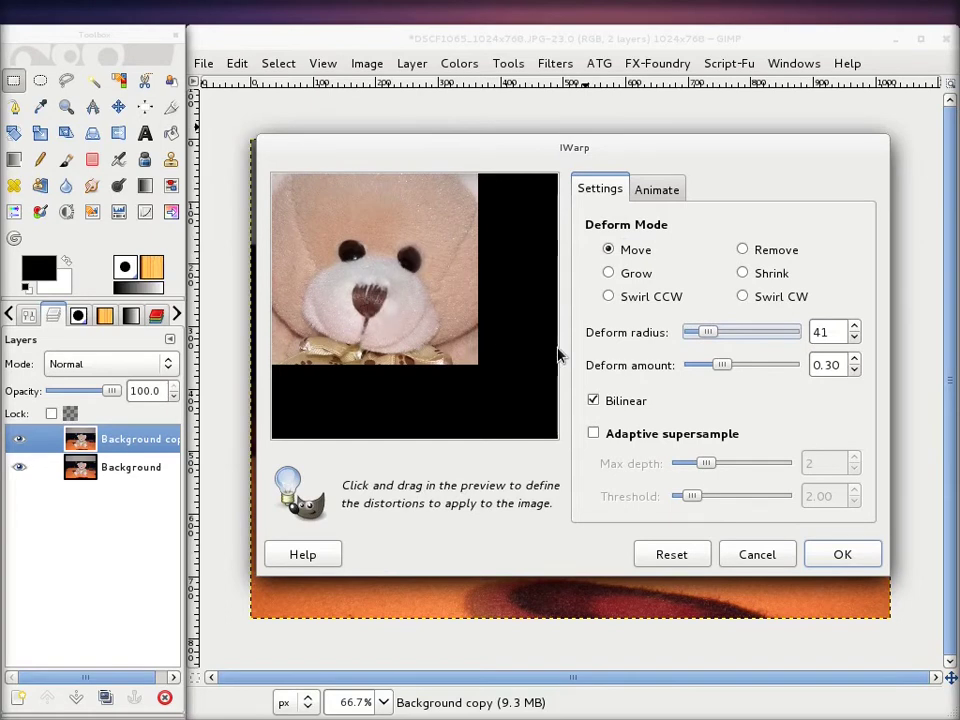
pyautogui.moveTo(707, 331); pyautogui.dragTo(716, 331)
pyautogui.moveTo(391, 299)
pyautogui.mouseDown()
pyautogui.moveTo(376, 285)
pyautogui.moveTo(320, 290)
pyautogui.mouseUp()
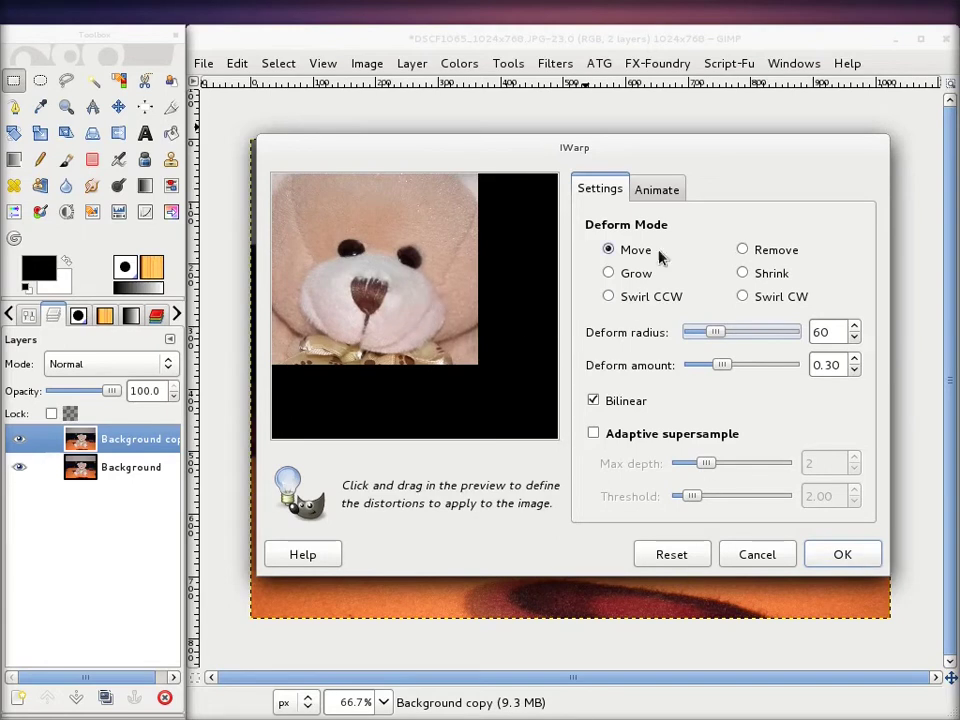
pyautogui.click(755, 276)
pyautogui.moveTo(373, 292); pyautogui.dragTo(387, 304)
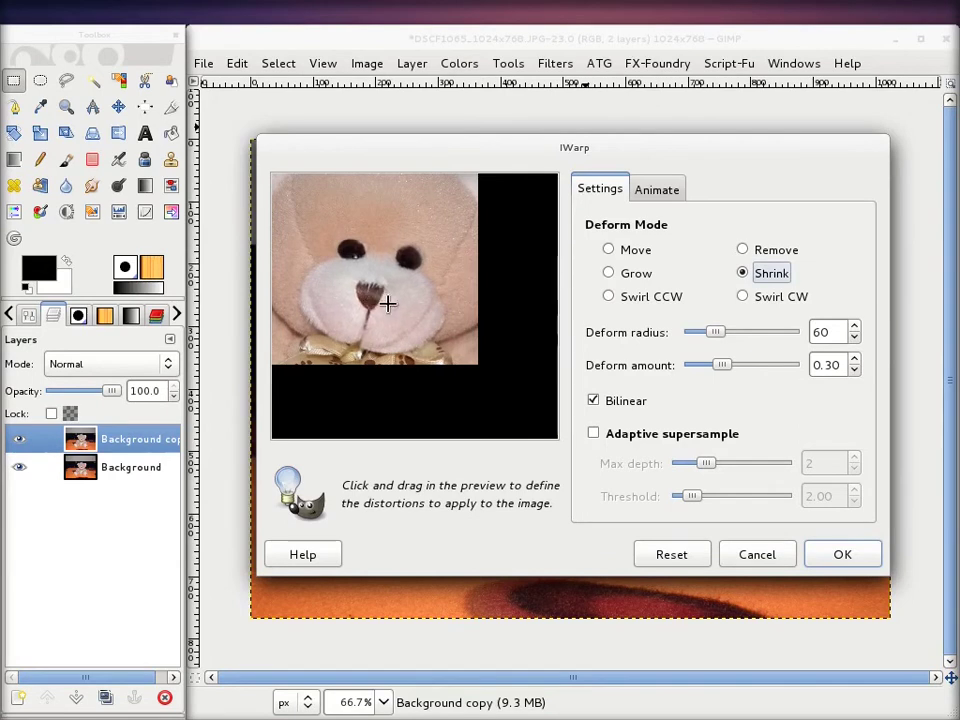
pyautogui.click(836, 552)
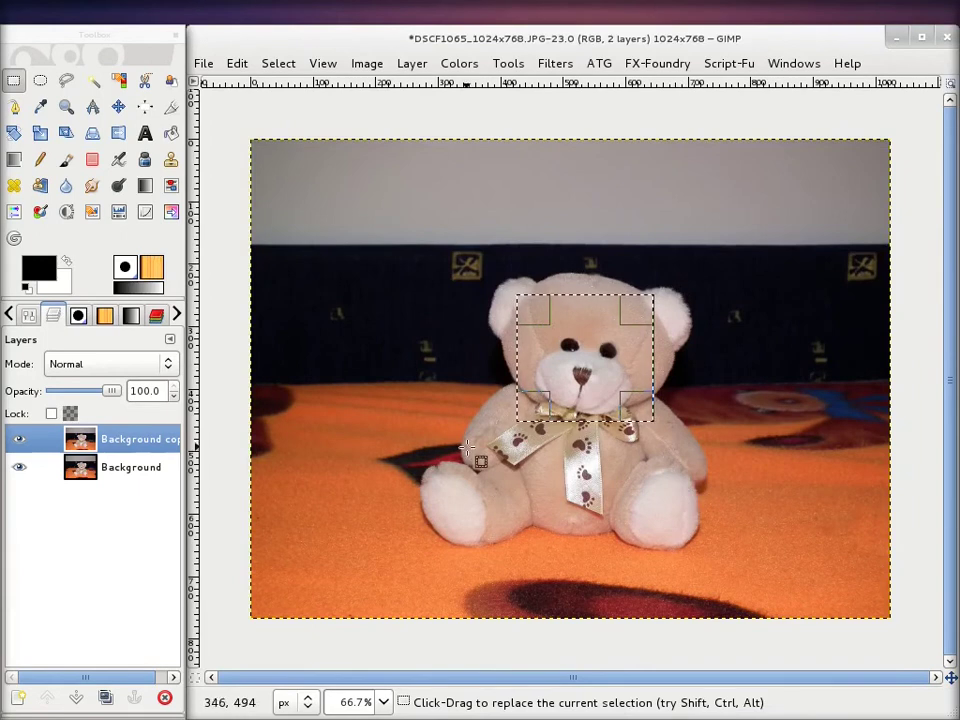
# Toggle the warped layer's visibility to compare, then clear the face selection
pyautogui.click(19, 440)
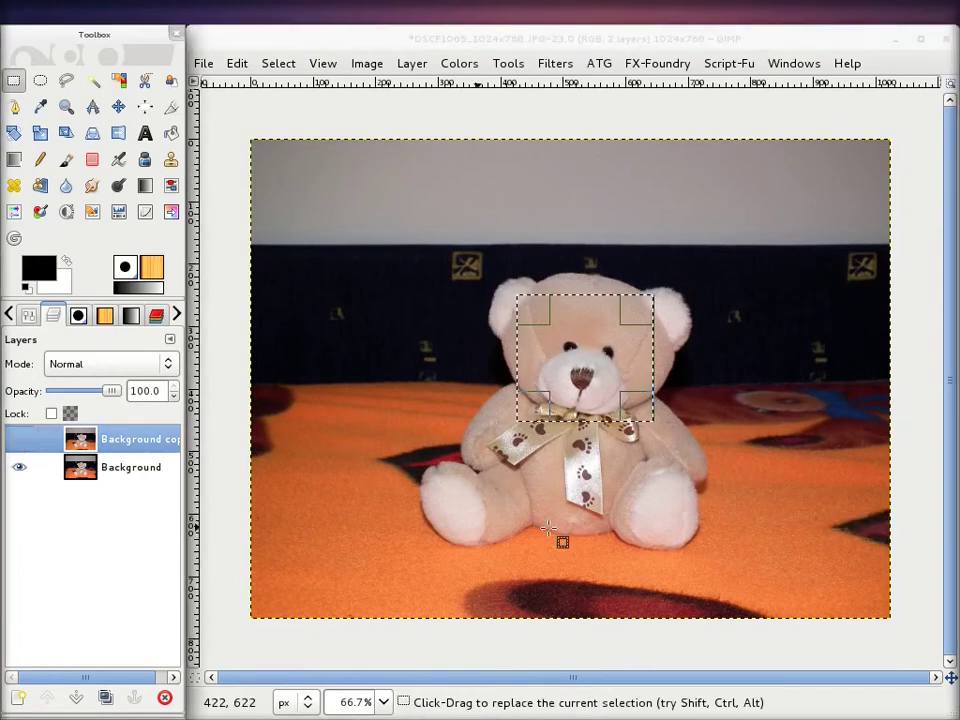
pyautogui.click(20, 441)
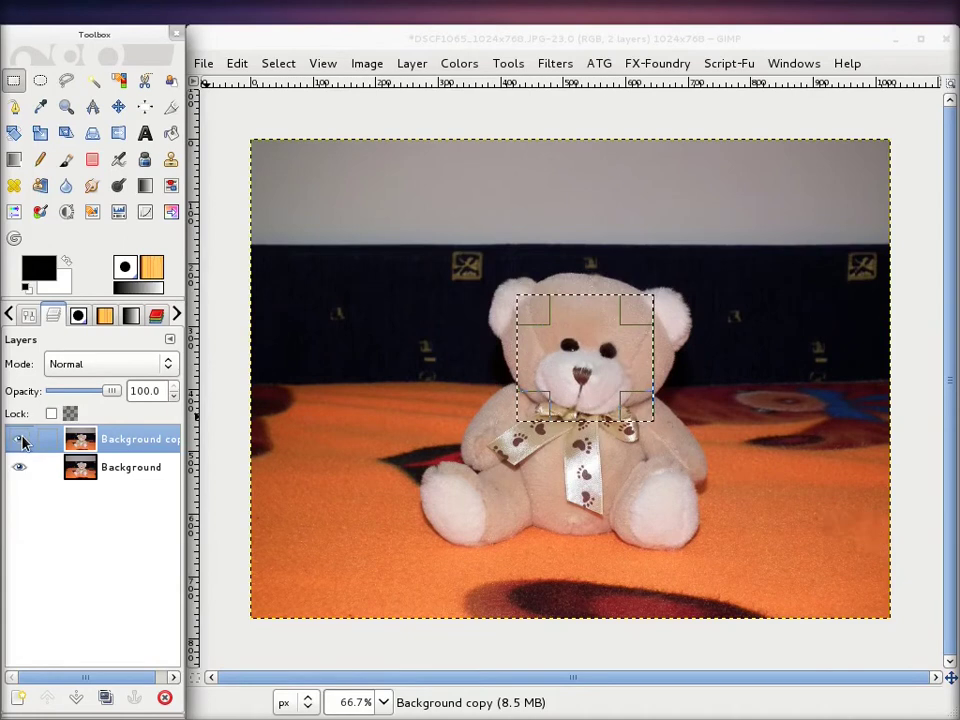
pyautogui.scroll(3, 650, 360)
pyautogui.scroll(-3, 574, 368)
pyautogui.click(278, 63)
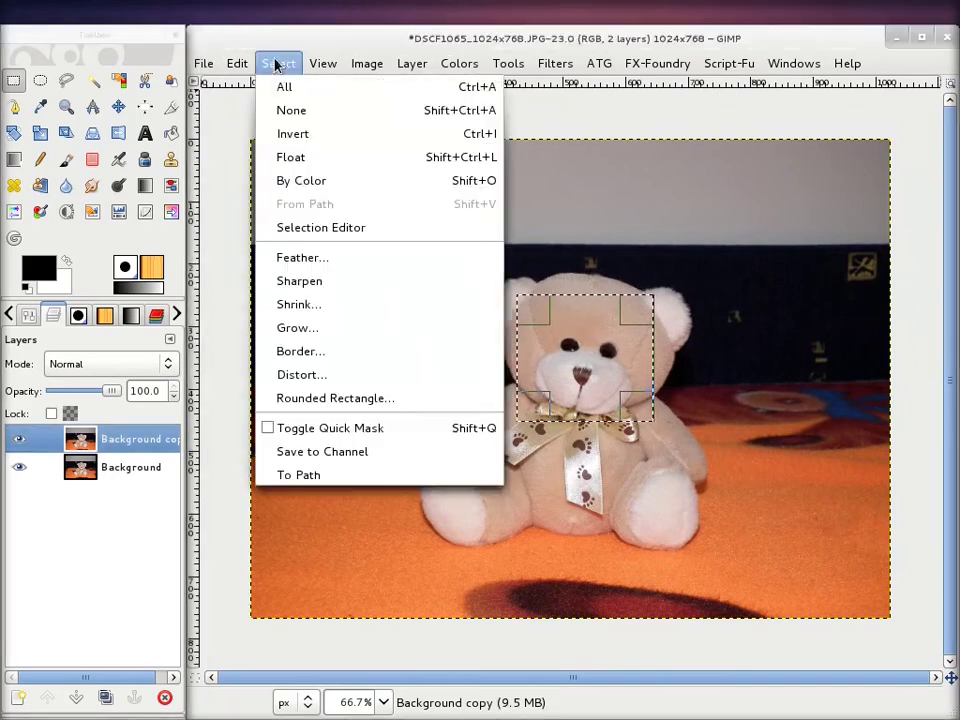
pyautogui.click(287, 110)
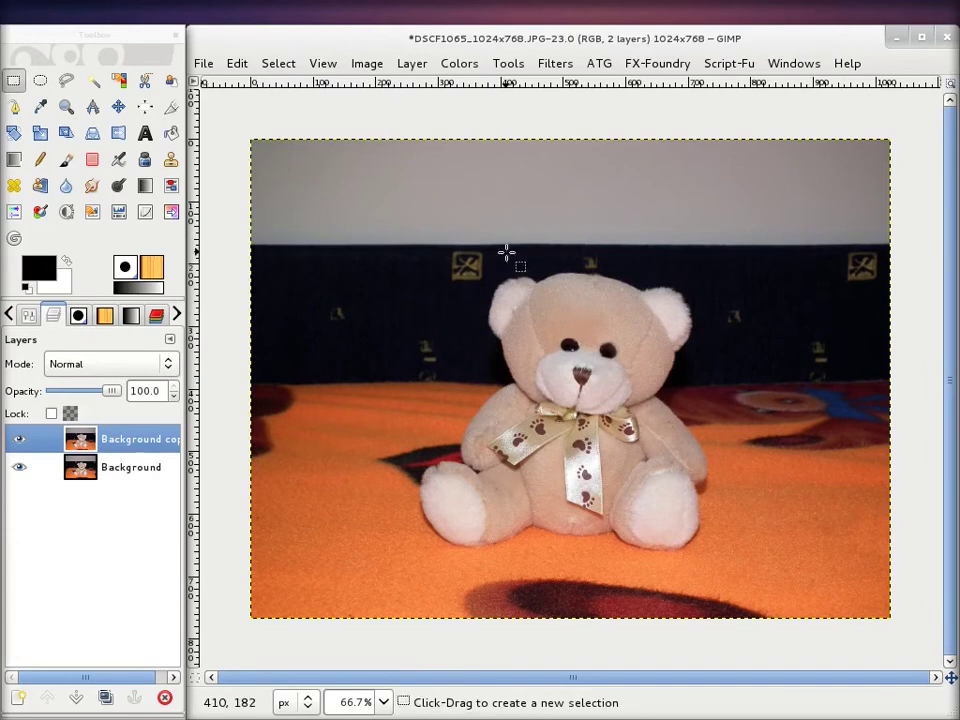
# Re-run IWarp in Grow mode at deform radius 17 to enlarge the bear's head and ears
pyautogui.click(566, 66)
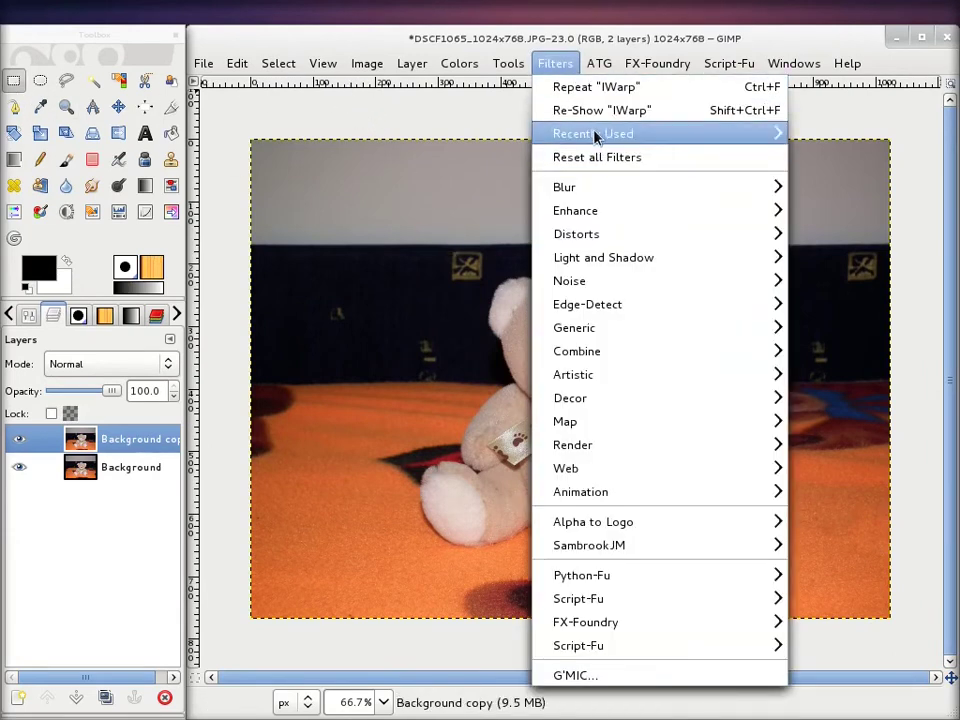
pyautogui.click(603, 109)
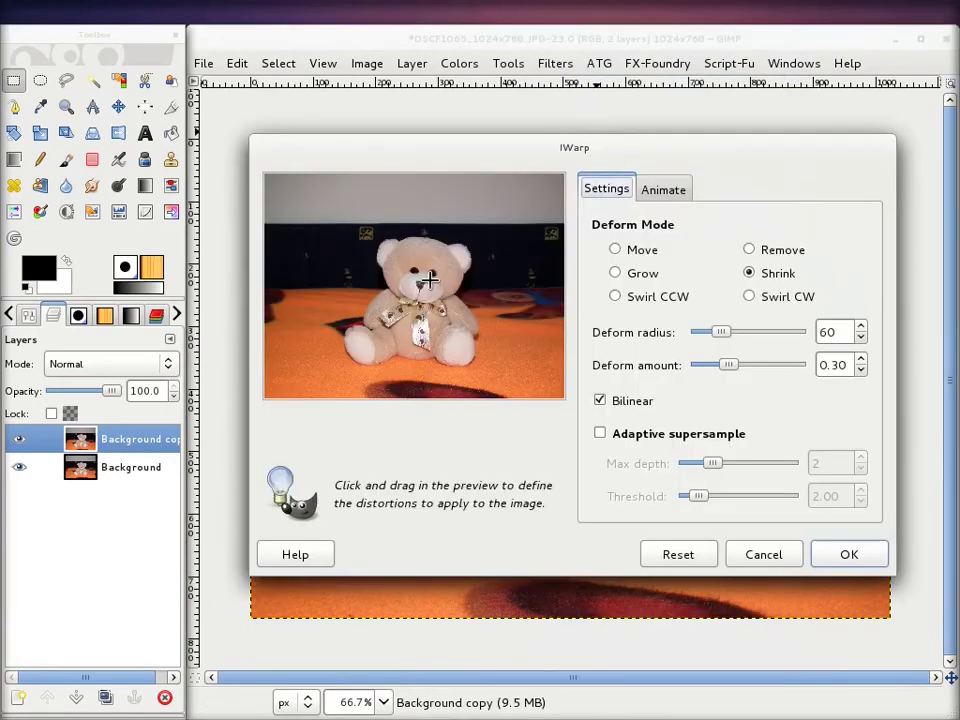
pyautogui.click(616, 273)
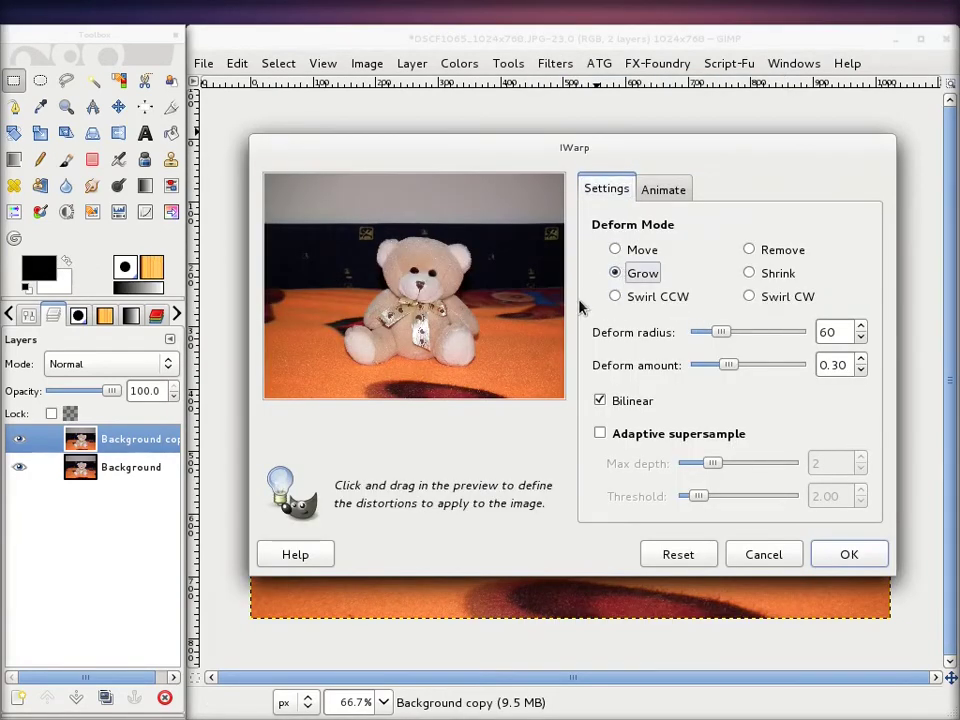
pyautogui.moveTo(726, 333); pyautogui.dragTo(704, 334)
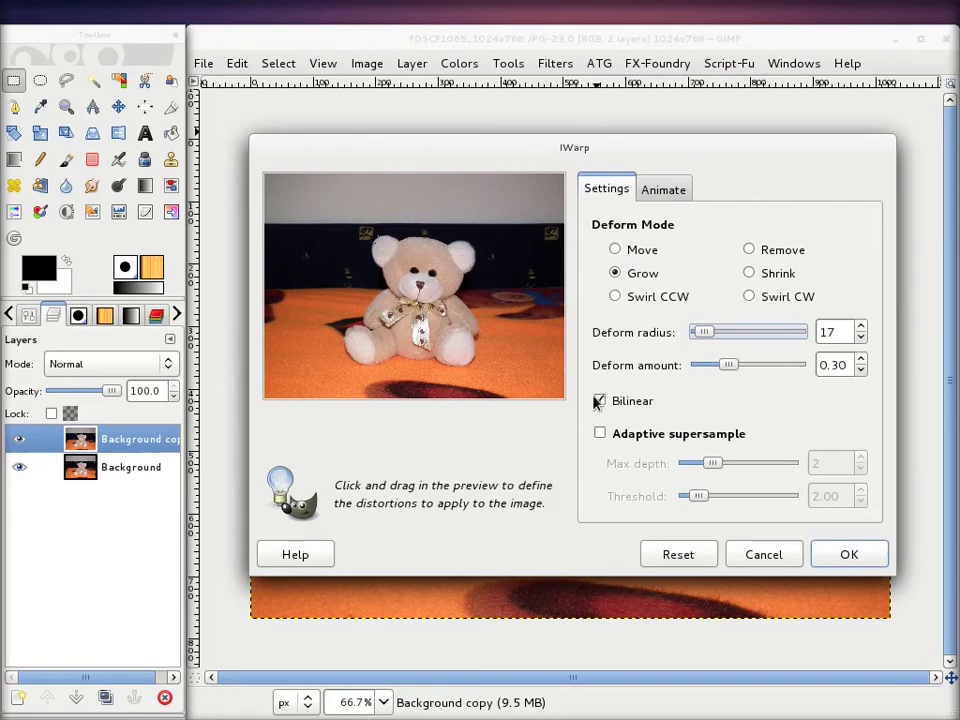
pyautogui.click(845, 554)
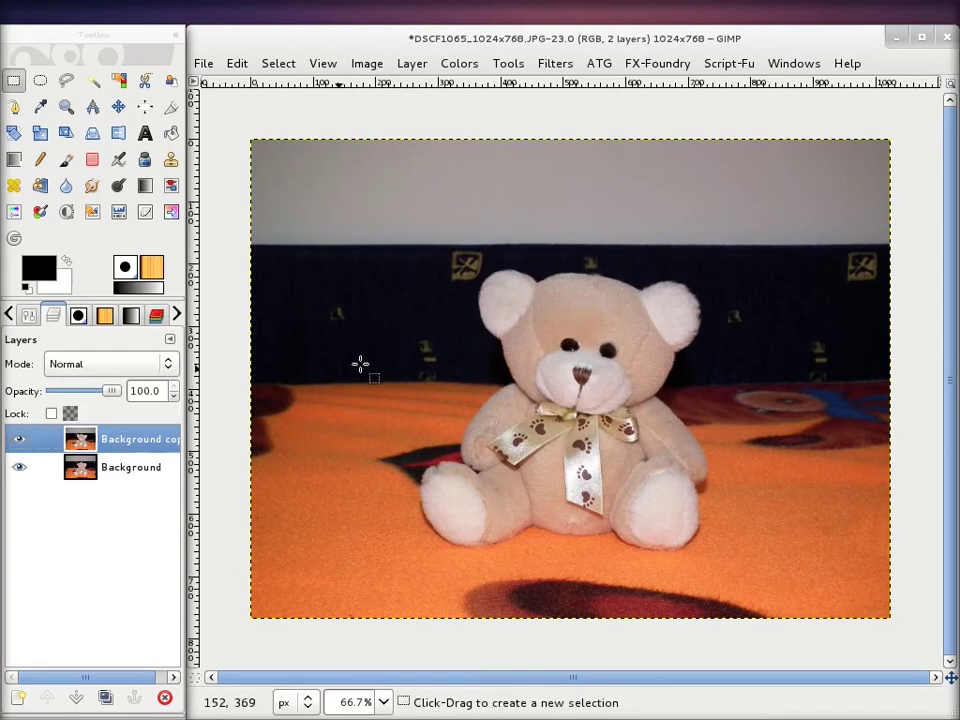
pyautogui.keyDown('ctrl'); pyautogui.scroll(2, 469, 268); pyautogui.keyUp('ctrl')
pyautogui.keyDown('ctrl'); pyautogui.scroll(2, 469, 268); pyautogui.keyUp('ctrl')
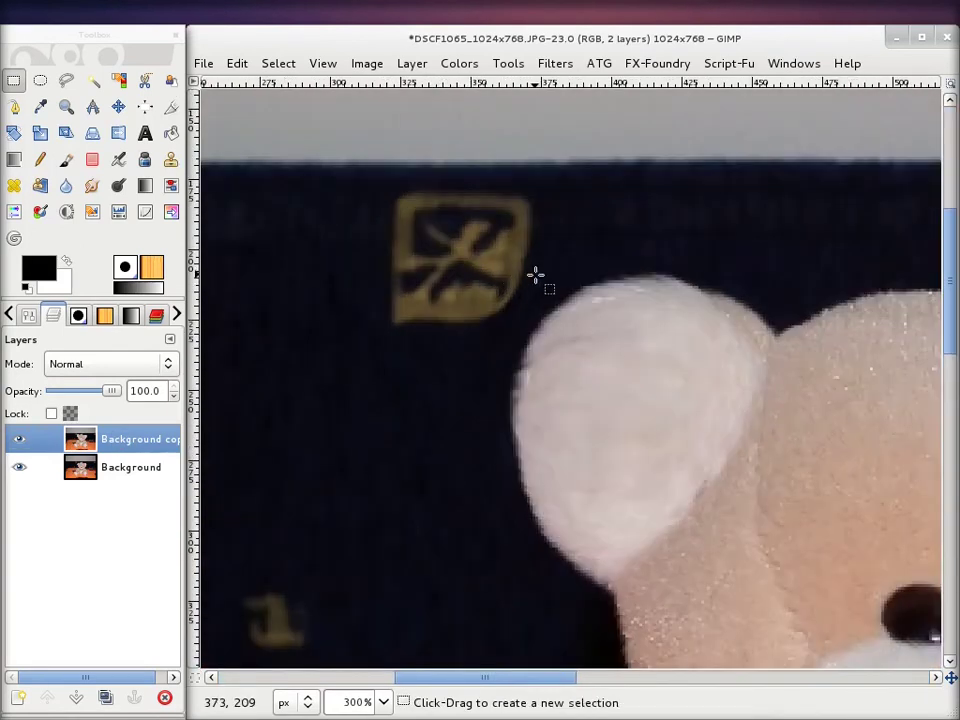
pyautogui.click(18, 443)
pyautogui.click(17, 444)
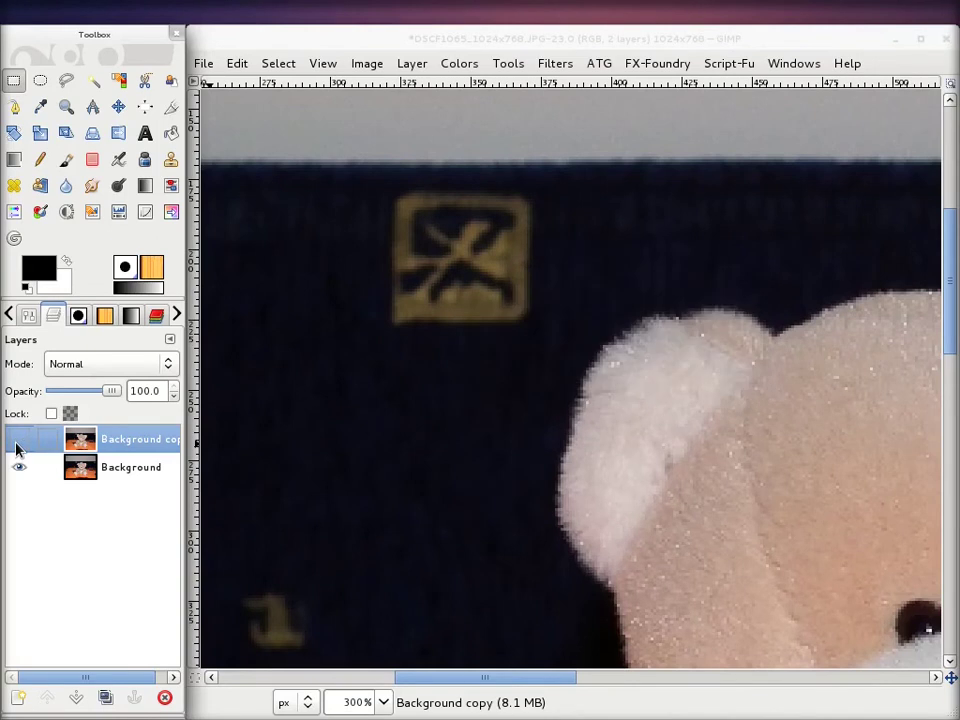
pyautogui.click(16, 446)
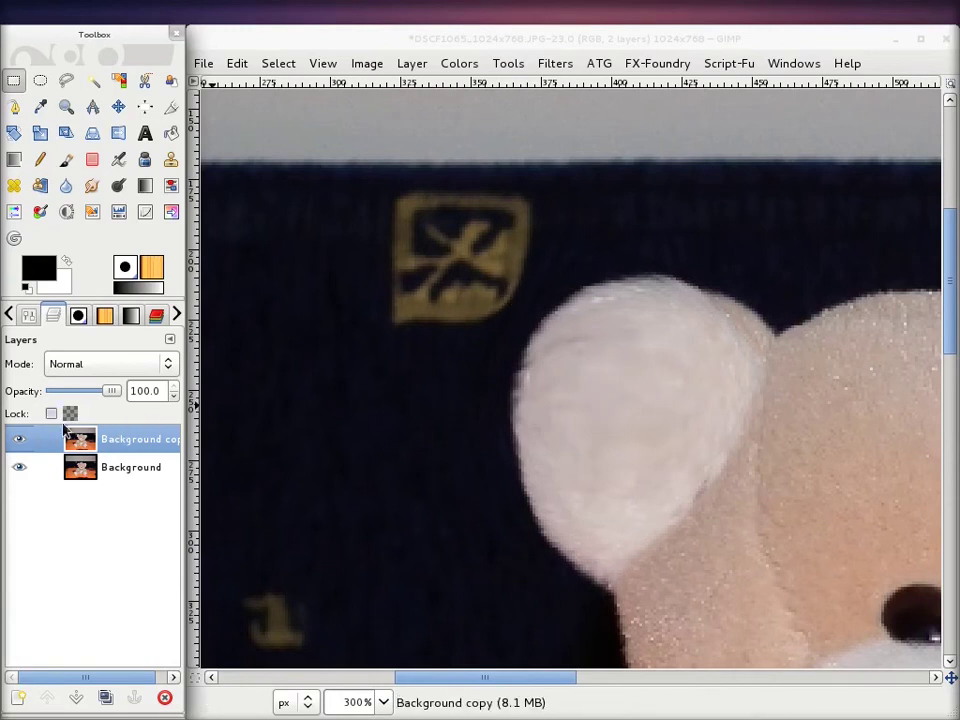
# Add a white, full-opacity layer mask to the Background copy layer
pyautogui.rightClick(118, 447)
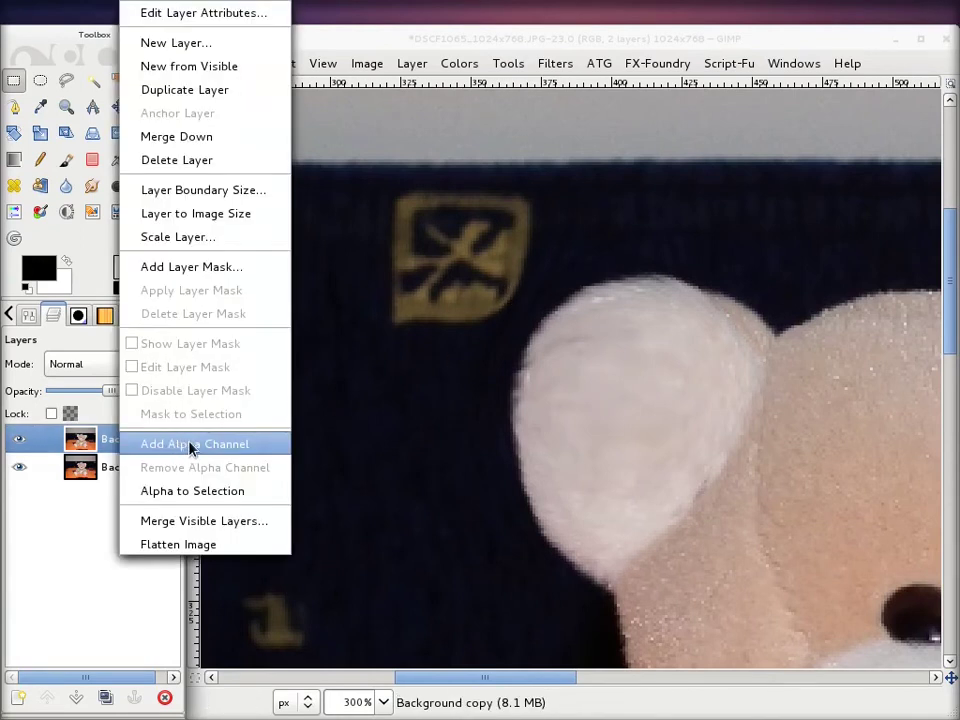
pyautogui.click(206, 268)
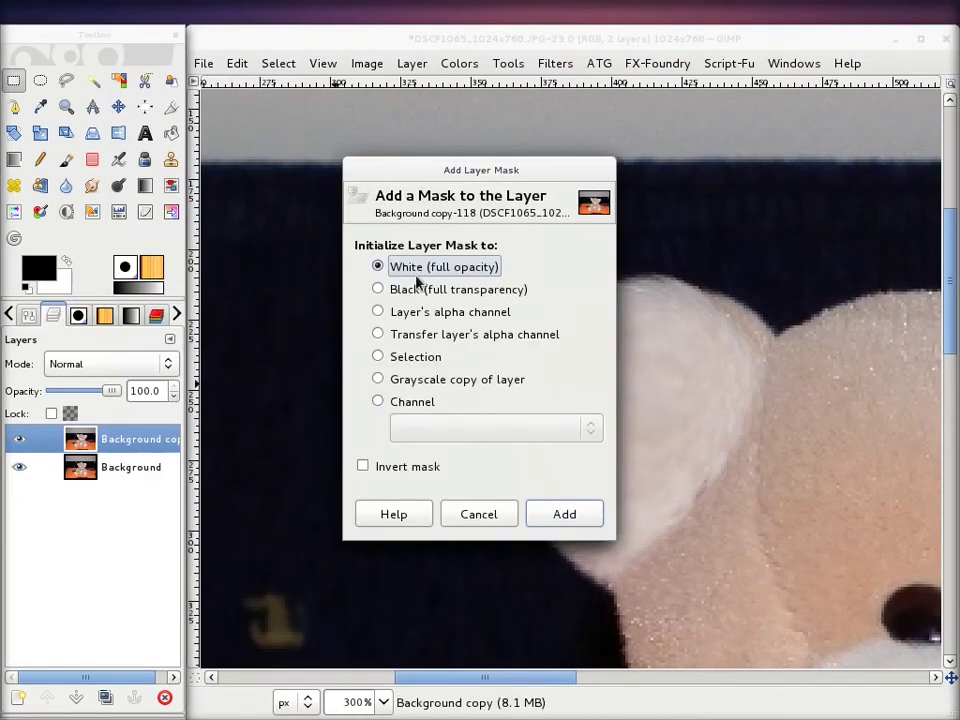
pyautogui.click(579, 524)
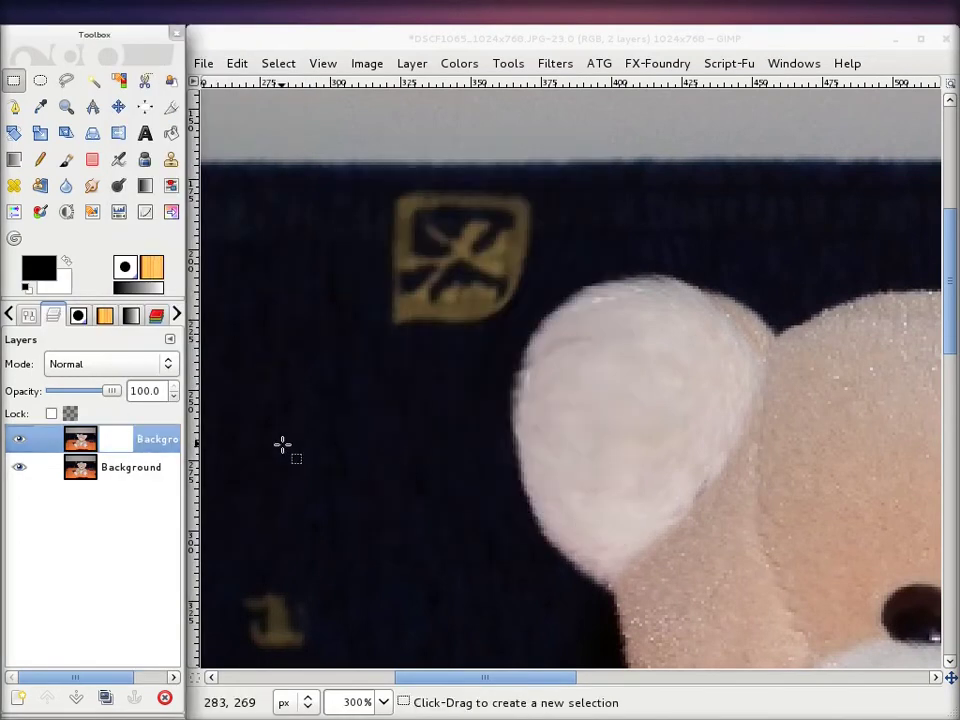
# With the Paintbrush, paint black on the mask over the warped logo and surrounding background
pyautogui.click(66, 159)
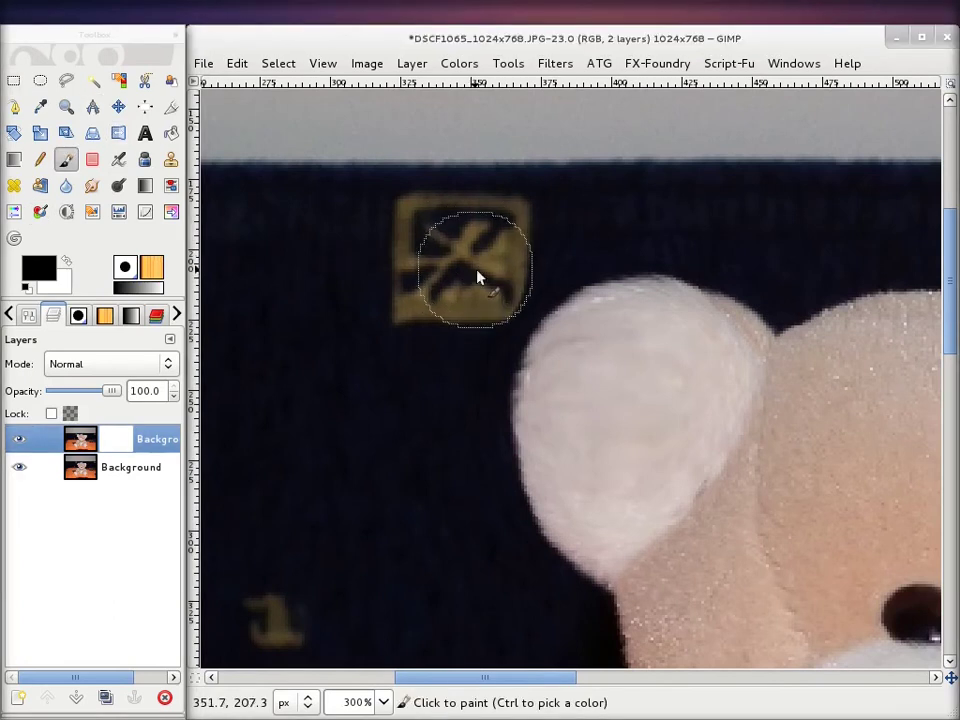
pyautogui.moveTo(486, 287); pyautogui.dragTo(467, 315)
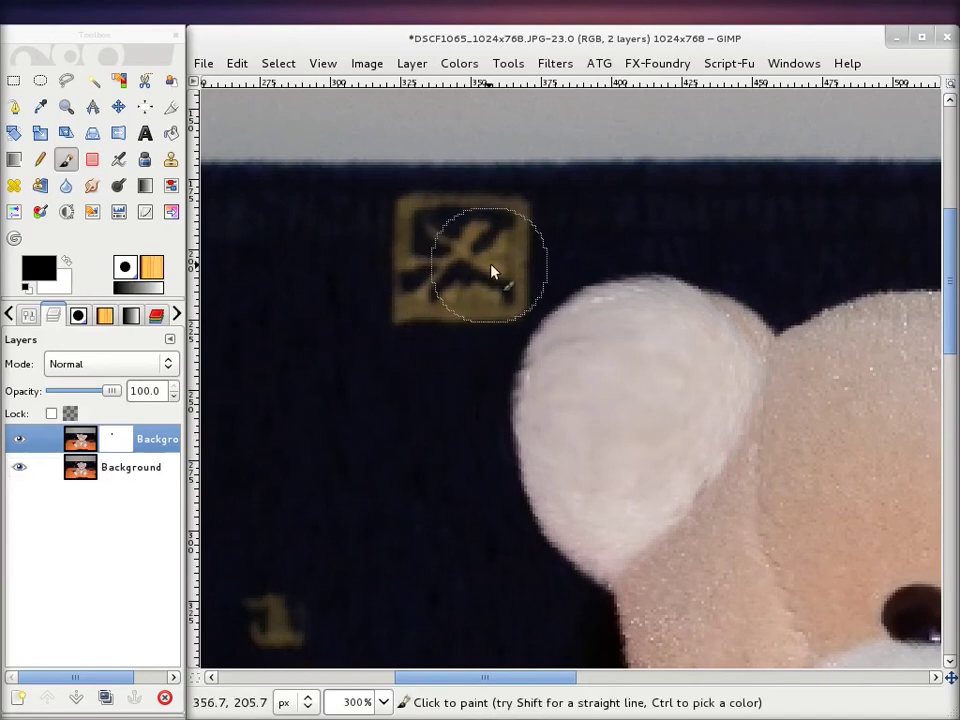
pyautogui.moveTo(469, 309); pyautogui.dragTo(461, 328)
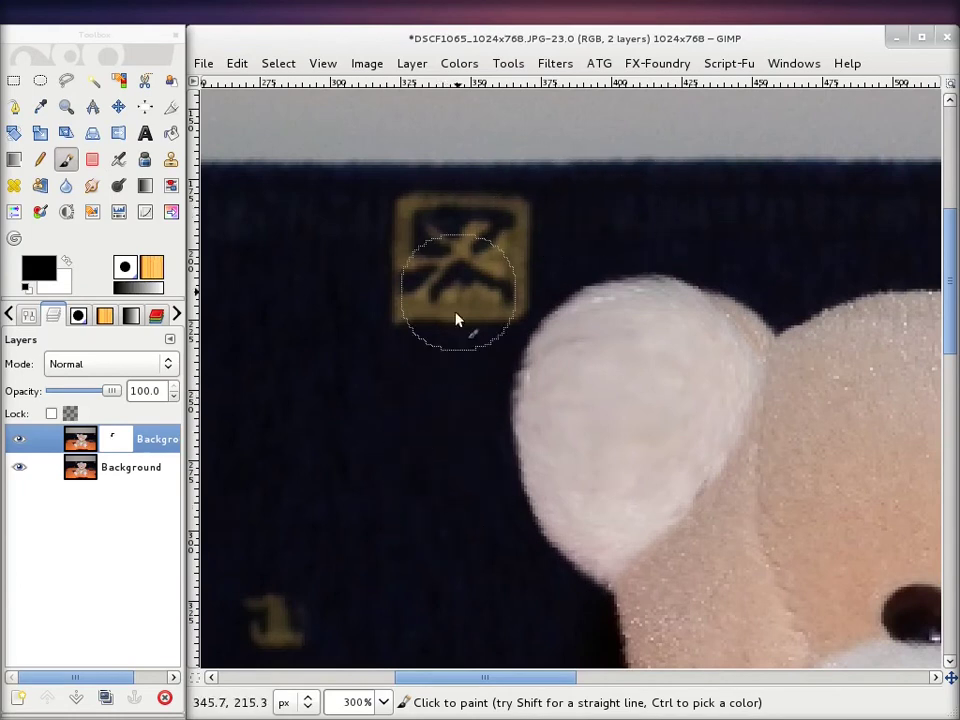
pyautogui.moveTo(462, 682); pyautogui.dragTo(672, 681)
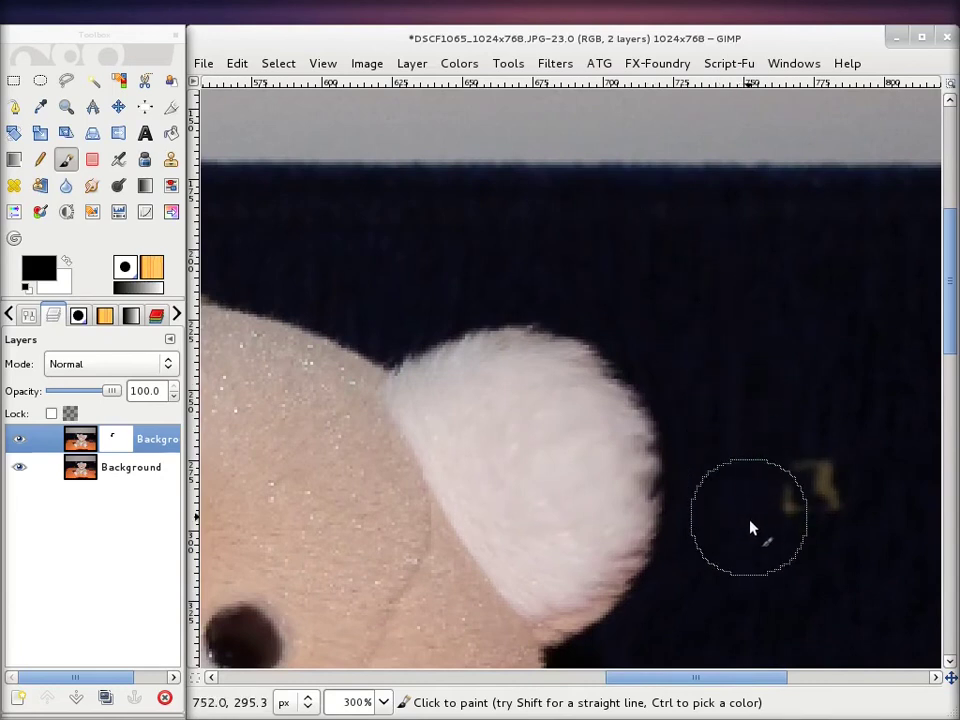
pyautogui.scroll(-5, 680, 500)
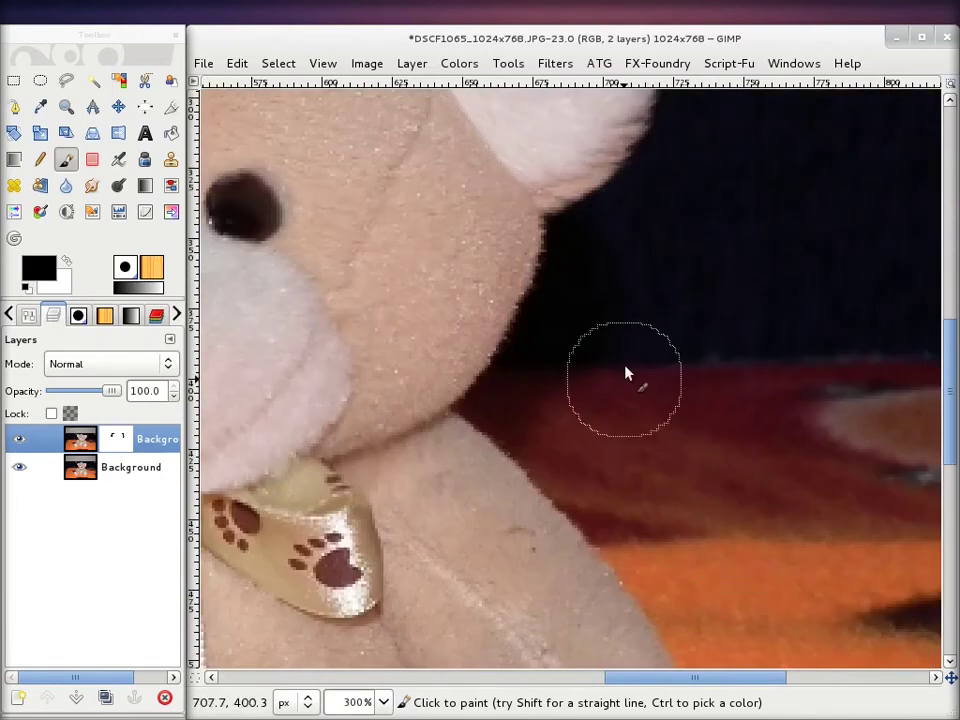
pyautogui.keyDown('ctrl'); pyautogui.scroll(-1, 560, 400); pyautogui.keyUp('ctrl')
pyautogui.keyDown('ctrl'); pyautogui.scroll(-2, 530, 405); pyautogui.keyUp('ctrl')
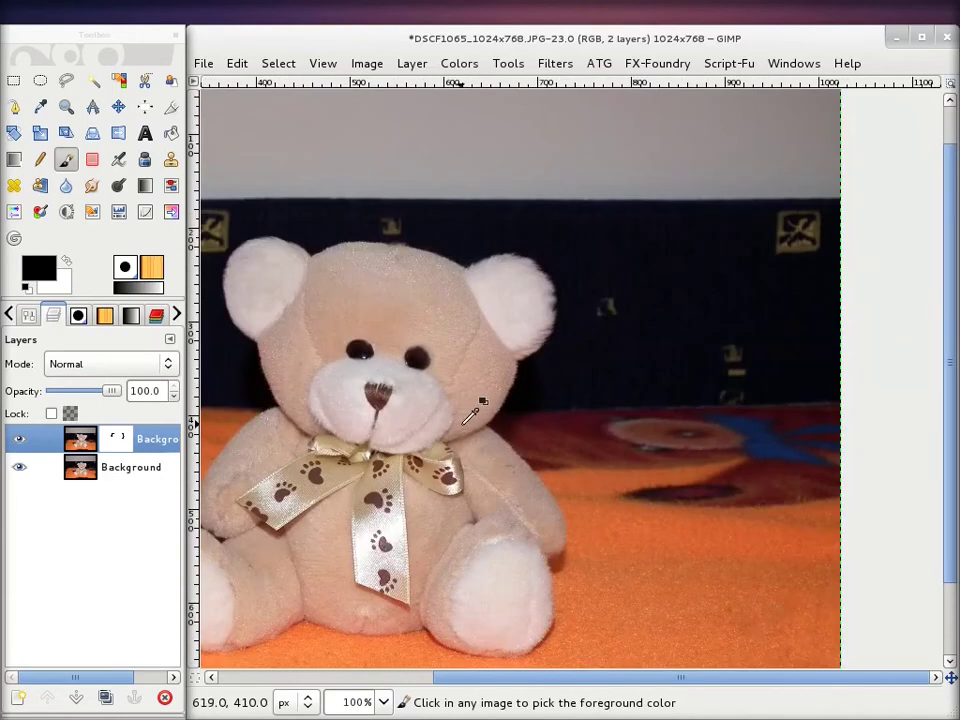
pyautogui.keyDown('ctrl'); pyautogui.scroll(4, 490, 380); pyautogui.keyUp('ctrl')
pyautogui.keyDown('ctrl'); pyautogui.scroll(-2, 460, 380); pyautogui.keyUp('ctrl')
pyautogui.keyDown('ctrl'); pyautogui.scroll(-1, 447, 378); pyautogui.keyUp('ctrl')
pyautogui.scroll(3, 429, 407)
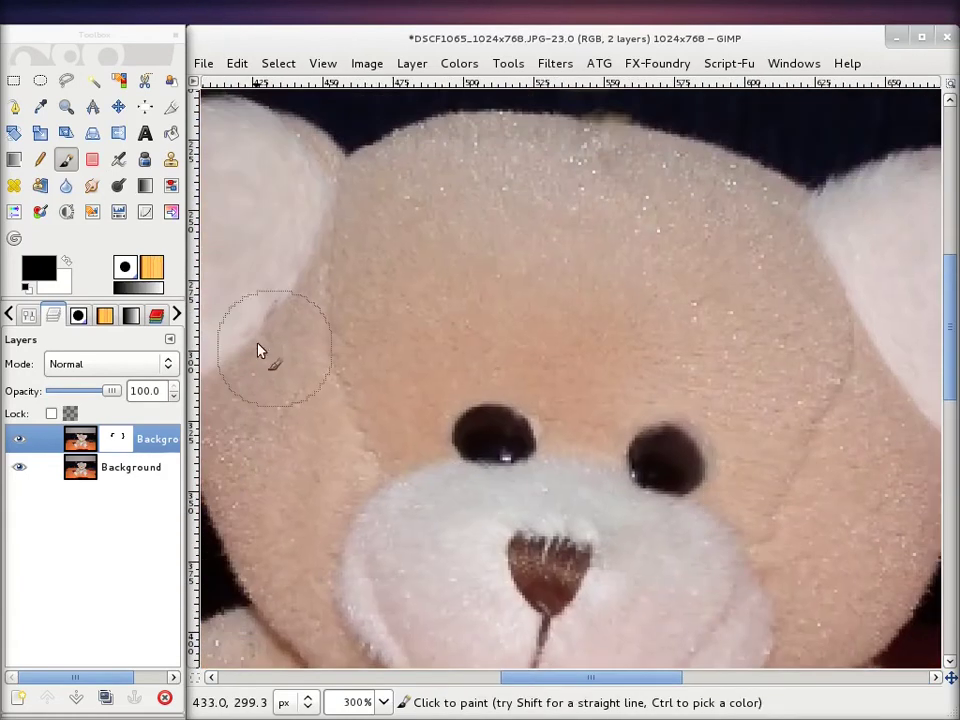
pyautogui.hscroll(-3, 504, 422)
pyautogui.keyDown('ctrl'); pyautogui.scroll(1, 470, 305); pyautogui.keyUp('ctrl')
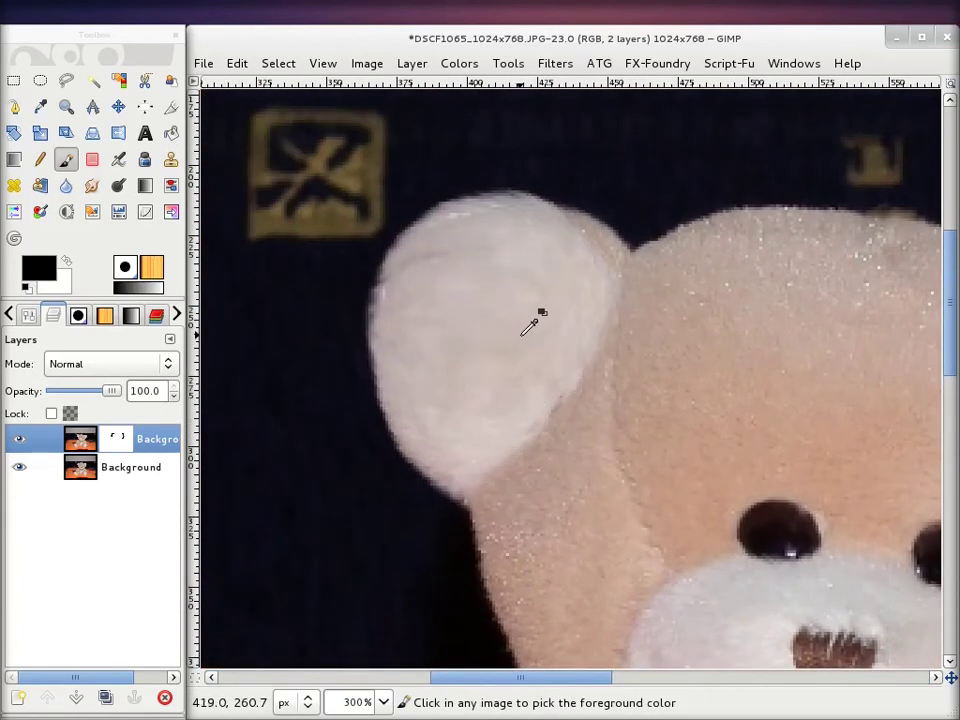
pyautogui.keyDown('ctrl'); pyautogui.scroll(1, 530, 318); pyautogui.keyUp('ctrl')
pyautogui.keyDown('ctrl'); pyautogui.scroll(-2, 522, 334); pyautogui.keyUp('ctrl')
pyautogui.keyDown('ctrl'); pyautogui.scroll(2, 520, 336); pyautogui.keyUp('ctrl')
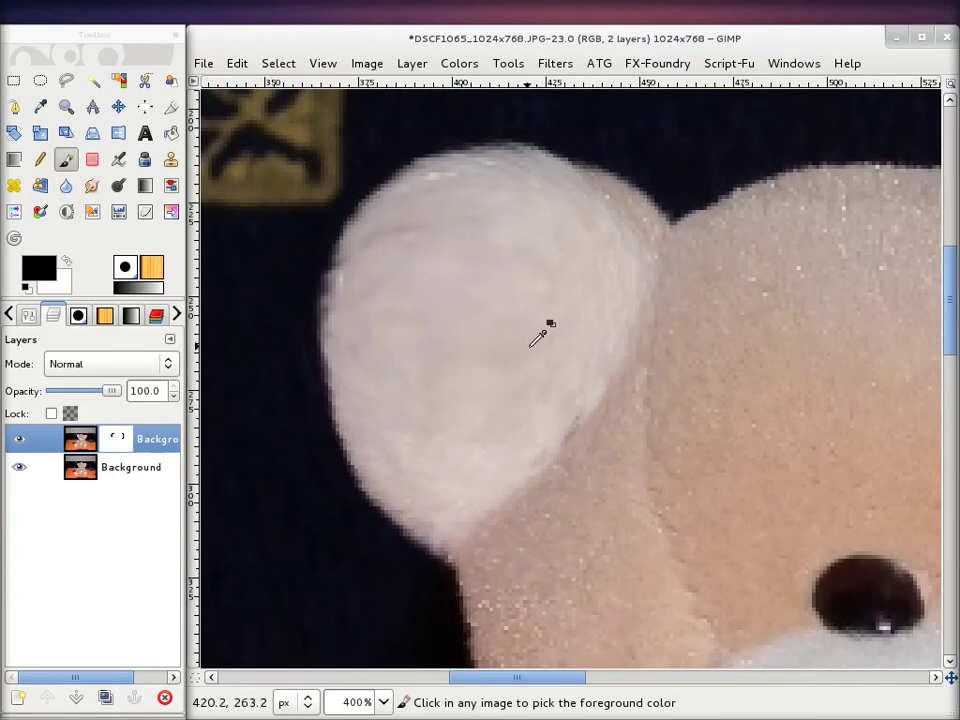
pyautogui.keyDown('ctrl'); pyautogui.scroll(-3, 535, 340); pyautogui.keyUp('ctrl')
pyautogui.keyDown('ctrl'); pyautogui.scroll(-1, 530, 348); pyautogui.keyUp('ctrl')
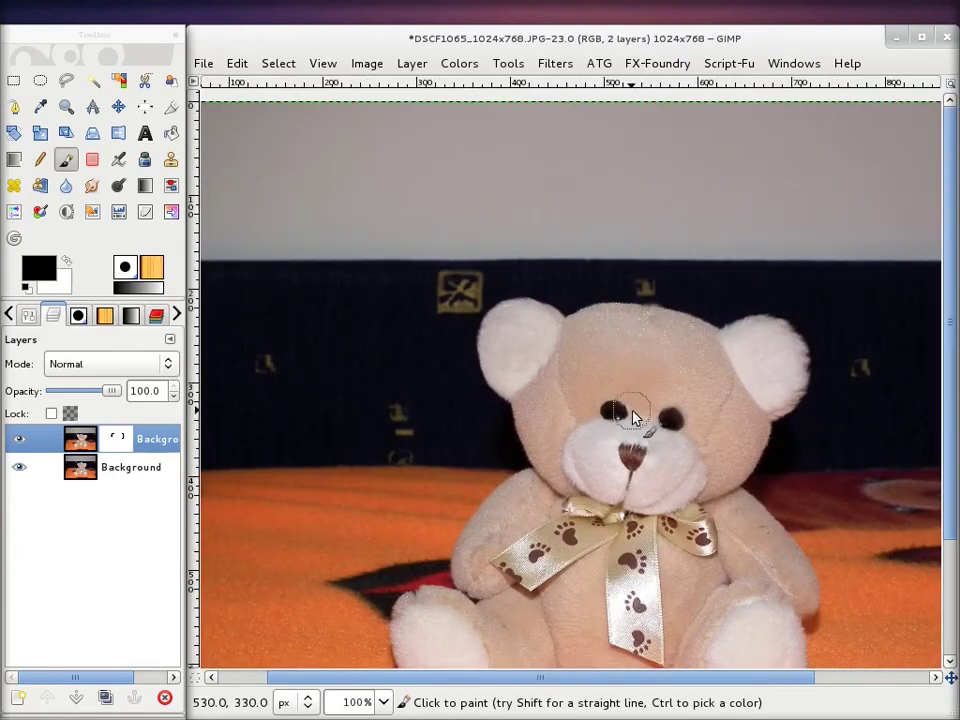
pyautogui.scroll(-1, 610, 400)
pyautogui.hscroll(2, 590, 375)
pyautogui.scroll(-1, 590, 375)
pyautogui.hscroll(1, 650, 340)
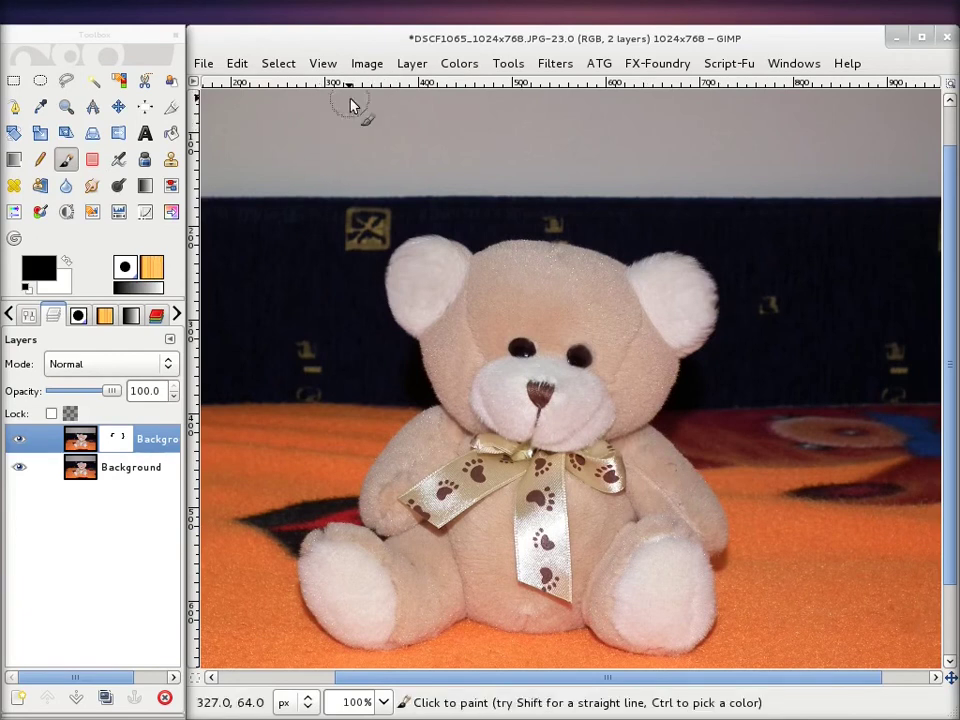
# Draw a rectangle selection around the bear's left leg and paw, targeting the Background copy layer rather than its mask
pyautogui.click(14, 82)
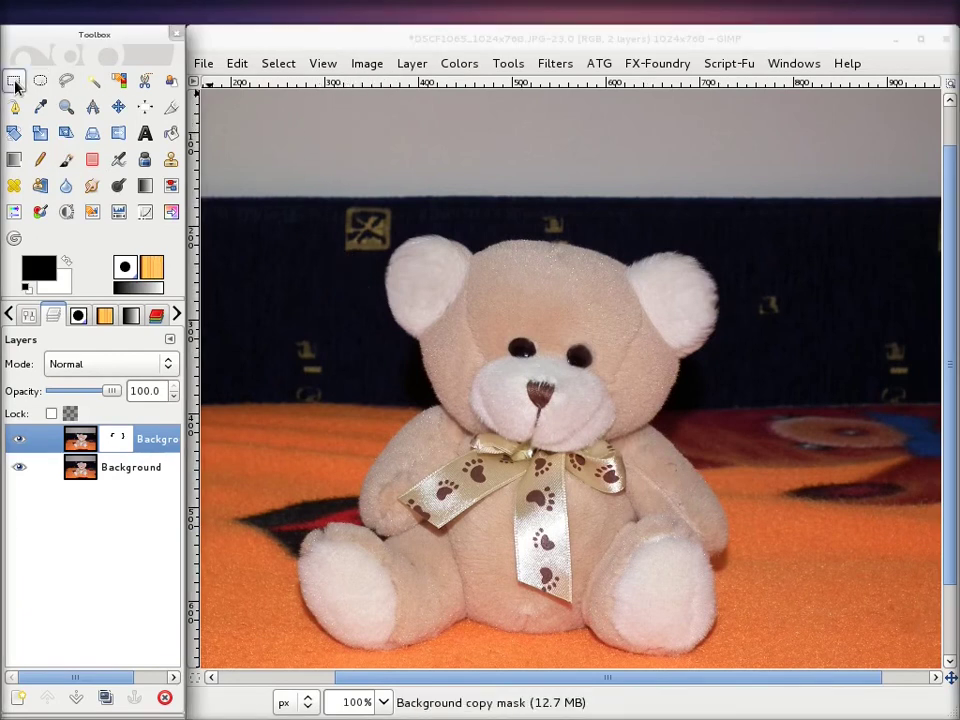
pyautogui.moveTo(267, 362)
pyautogui.mouseDown()
pyautogui.moveTo(481, 637)
pyautogui.moveTo(490, 662)
pyautogui.mouseUp()
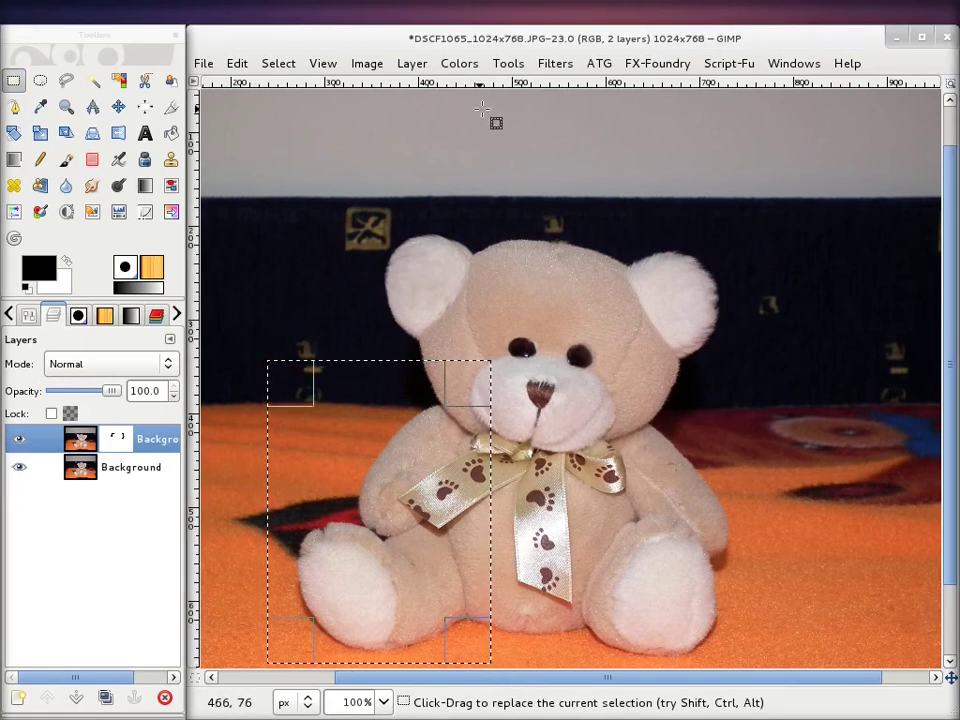
pyautogui.click(560, 64)
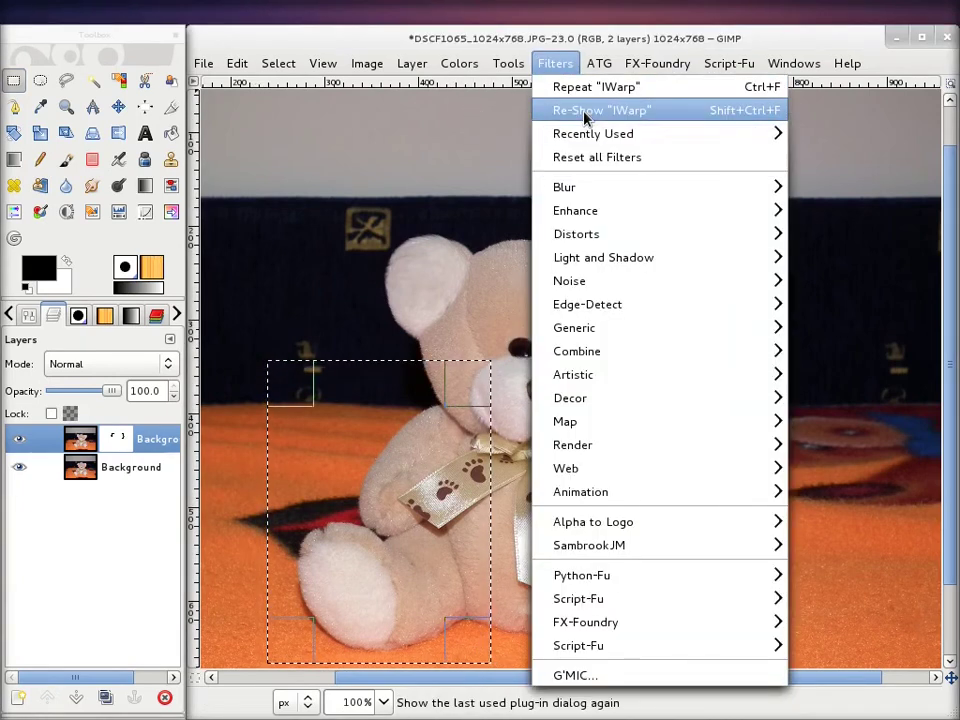
pyautogui.click(586, 112)
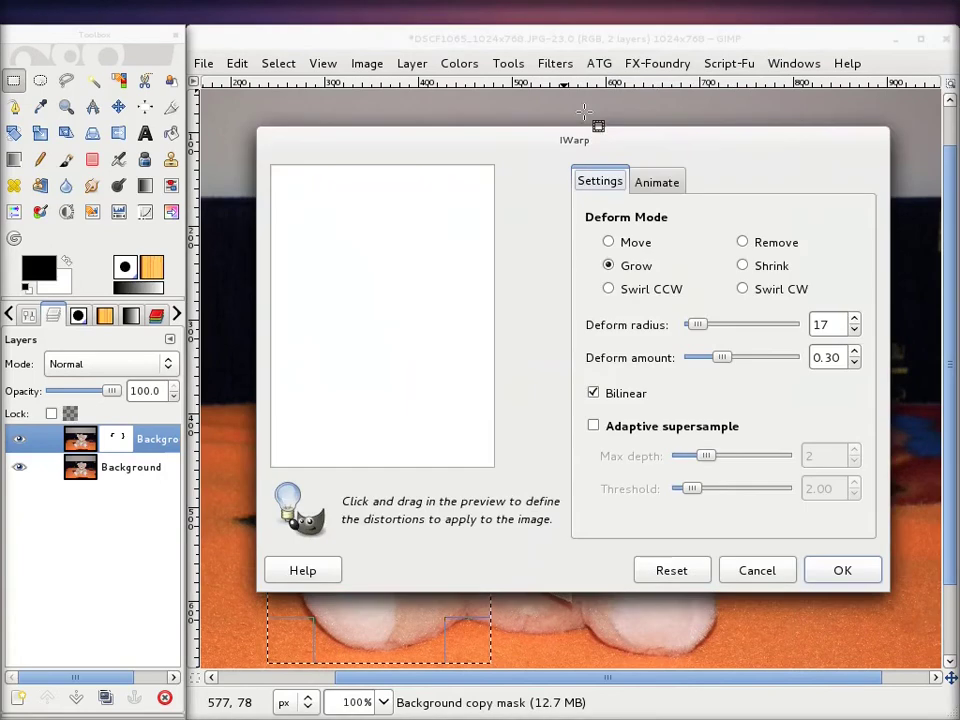
pyautogui.click(774, 571)
pyautogui.click(85, 443)
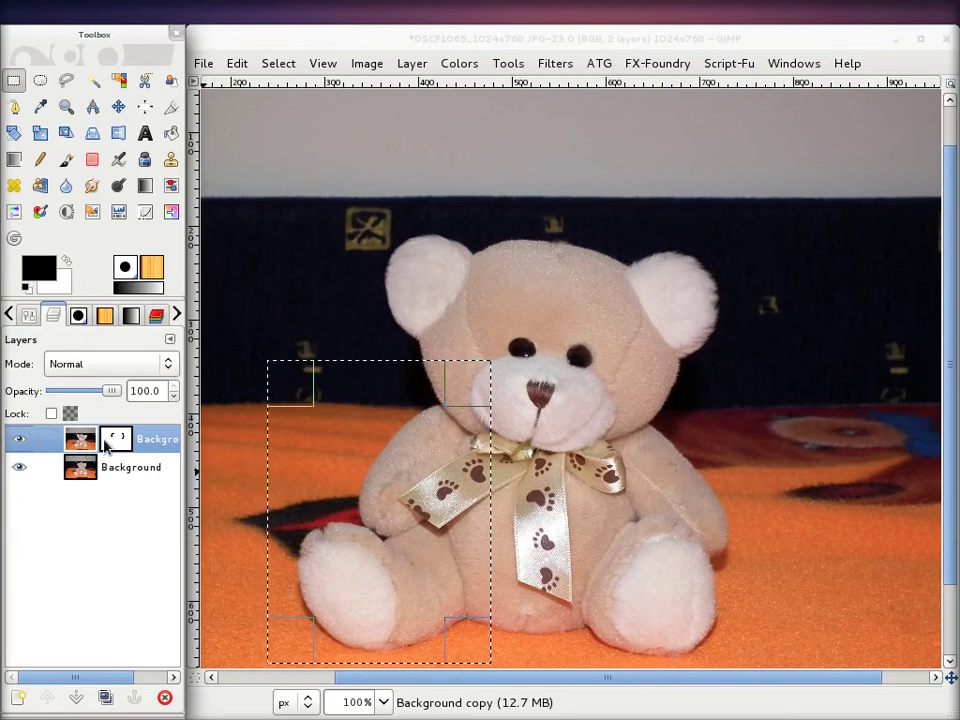
pyautogui.click(558, 63)
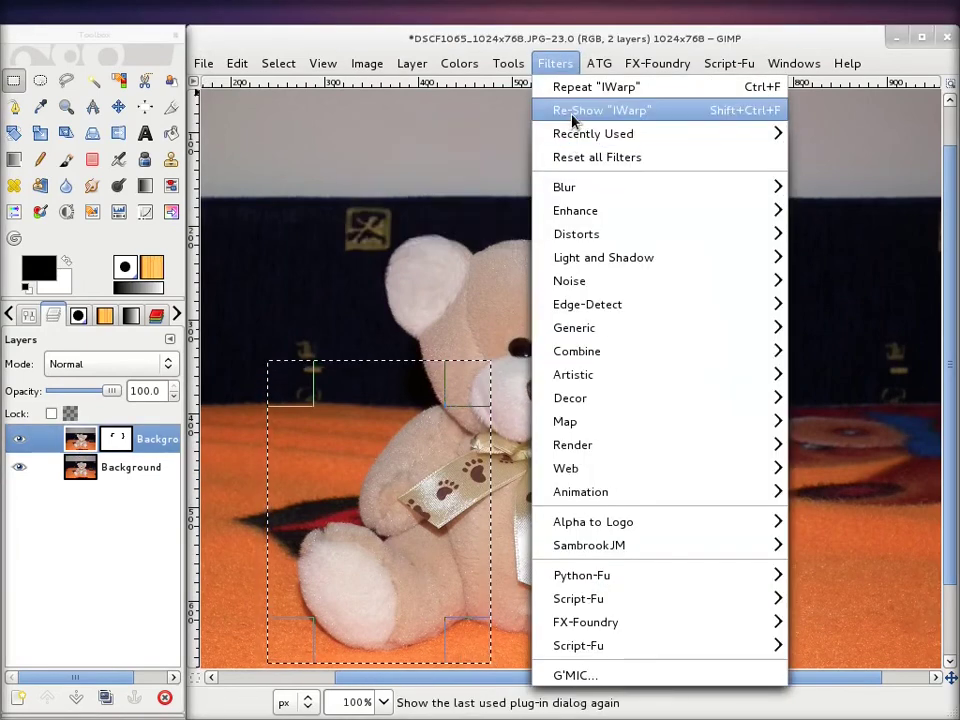
# Reopen IWarp in Move mode with the deform radius set to 34
pyautogui.click(573, 118)
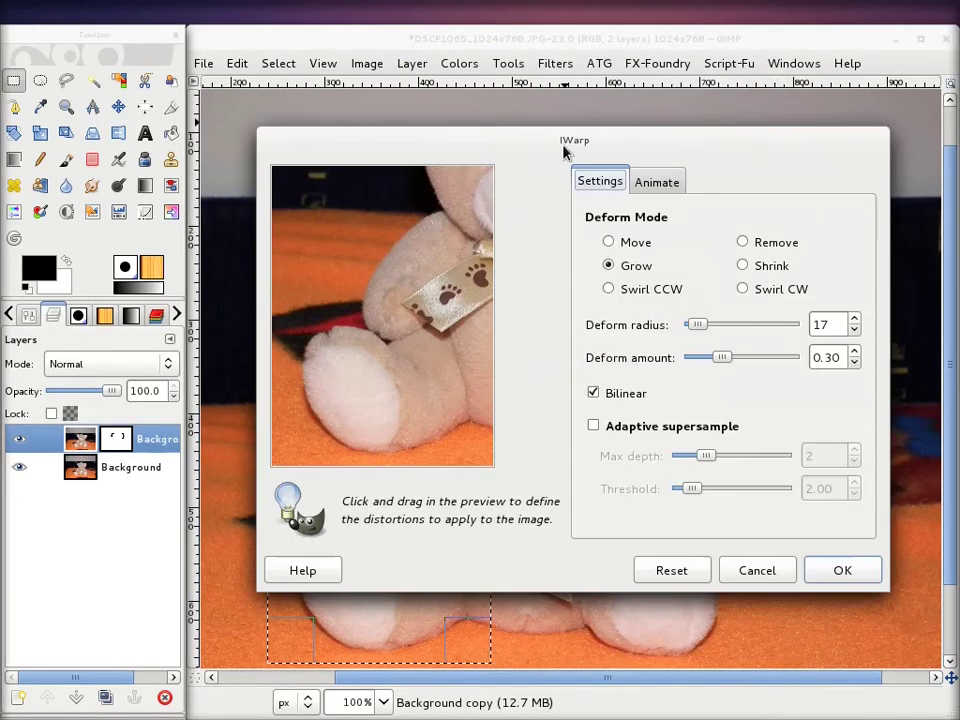
pyautogui.click(608, 242)
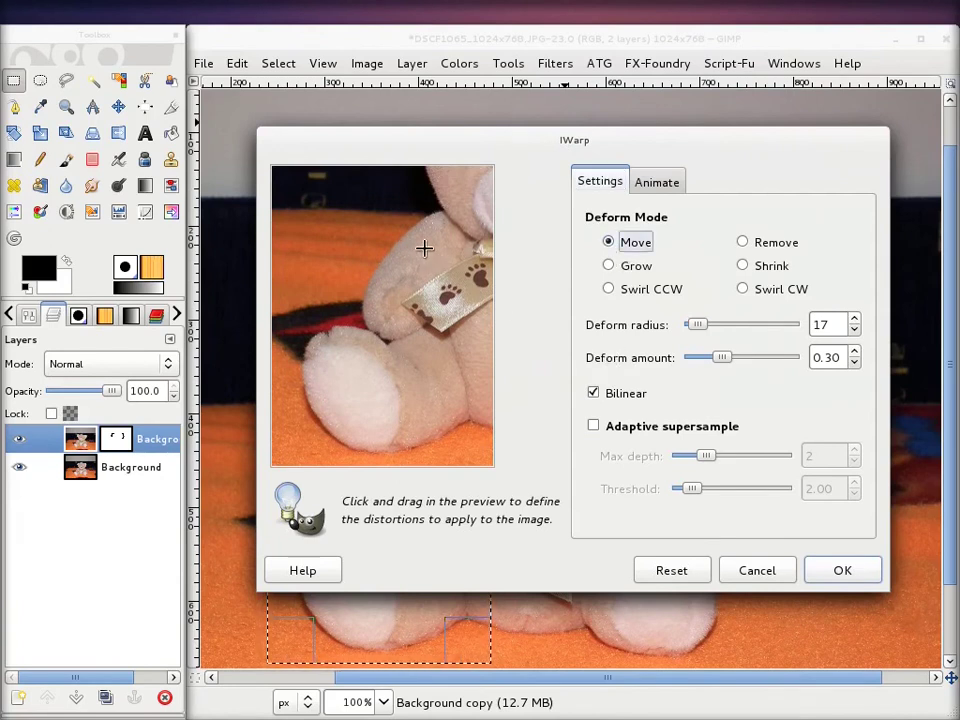
pyautogui.moveTo(696, 326); pyautogui.dragTo(701, 326)
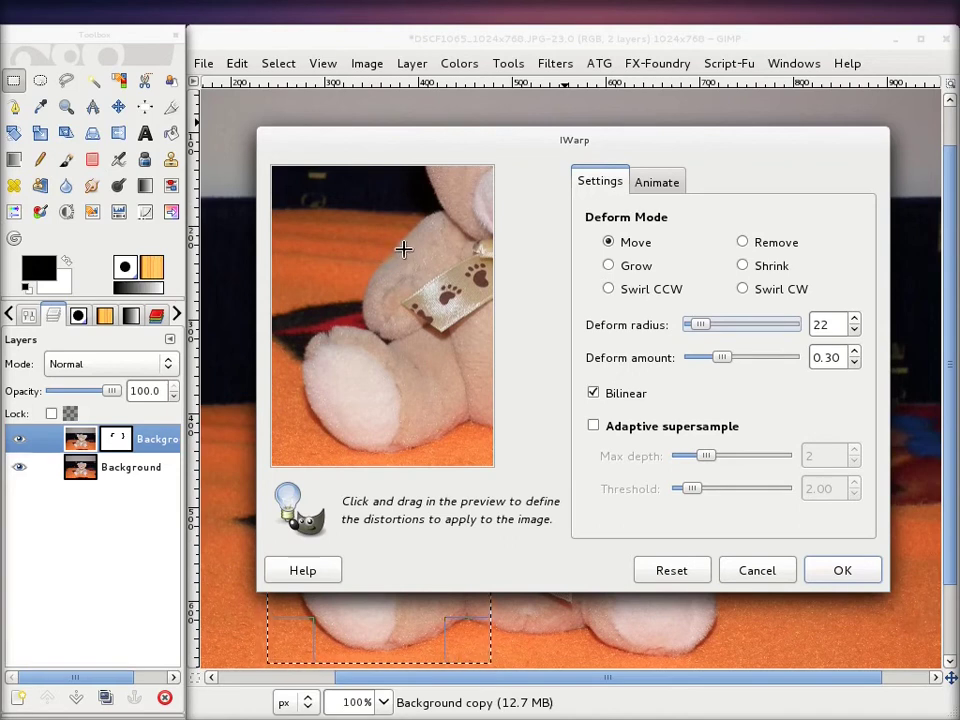
pyautogui.moveTo(700, 324); pyautogui.dragTo(708, 324)
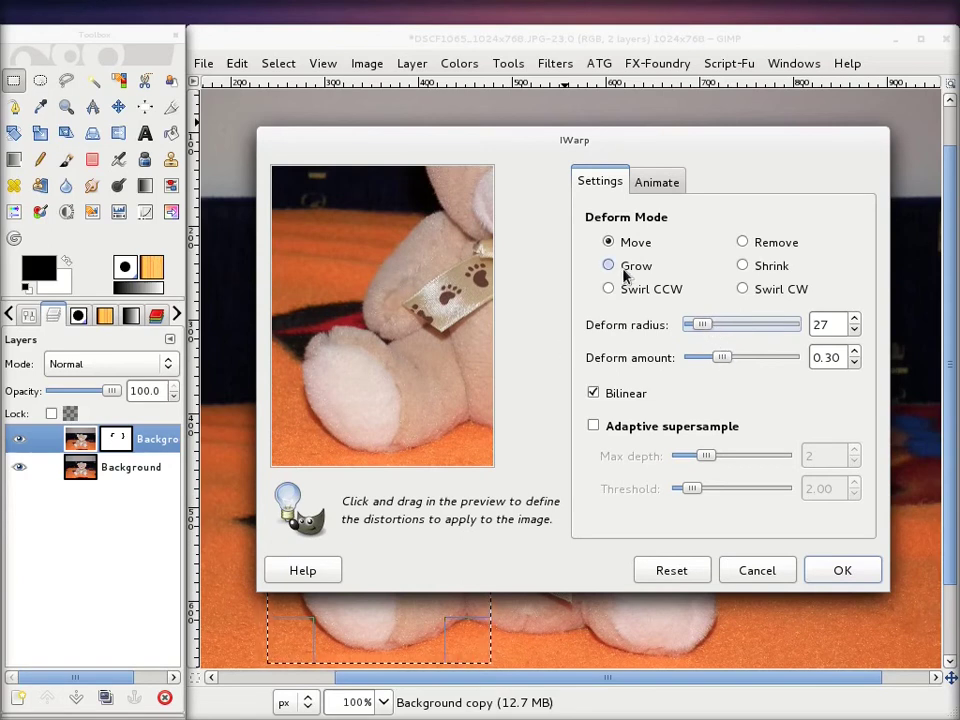
pyautogui.moveTo(705, 325); pyautogui.dragTo(680, 326)
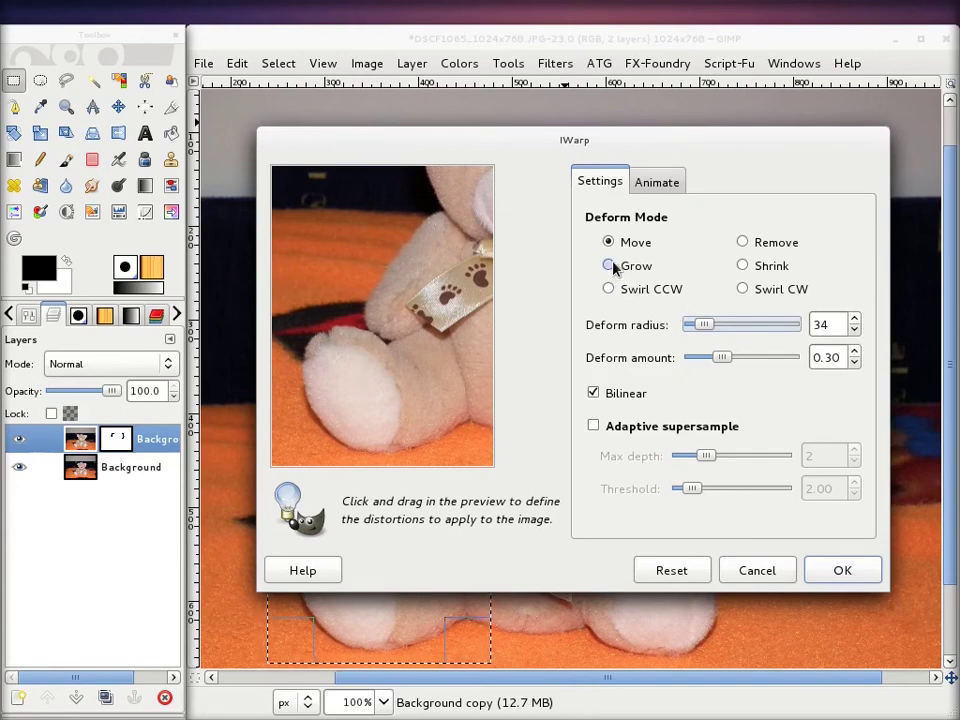
# Shrink-warp the selected left leg near the paw and apply it
pyautogui.click(742, 267)
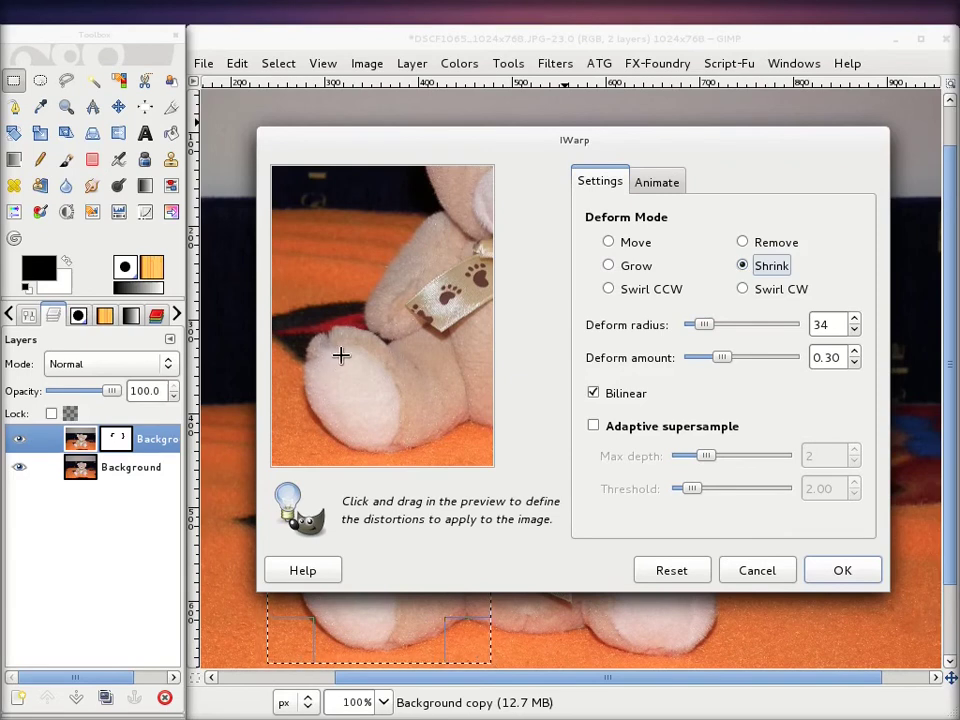
pyautogui.moveTo(342, 344)
pyautogui.mouseDown()
pyautogui.moveTo(355, 345)
pyautogui.moveTo(322, 355)
pyautogui.mouseUp()
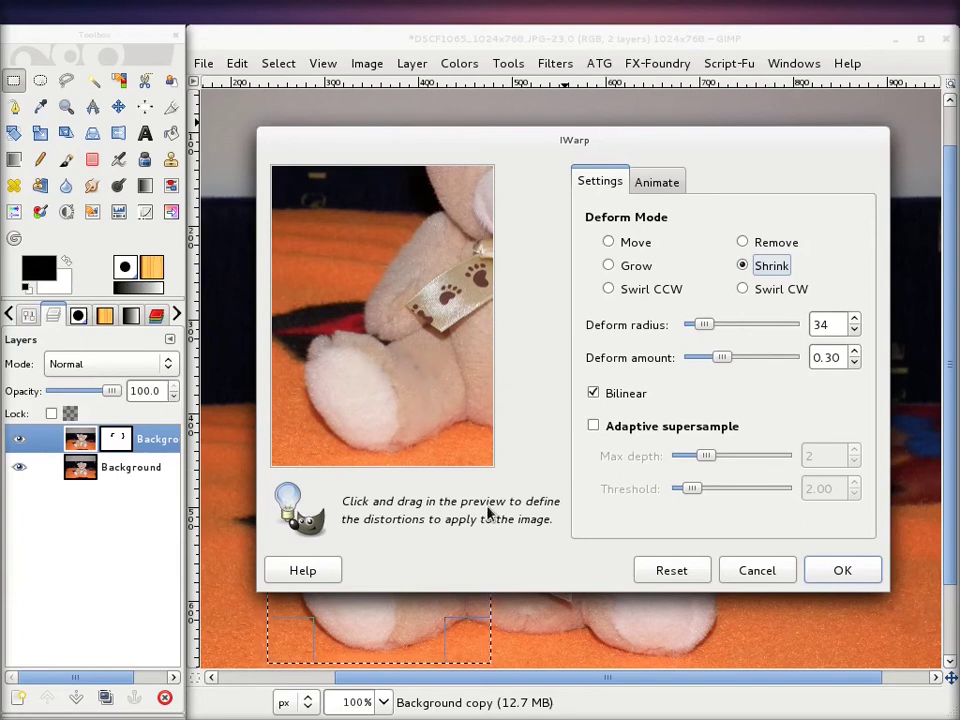
pyautogui.click(862, 572)
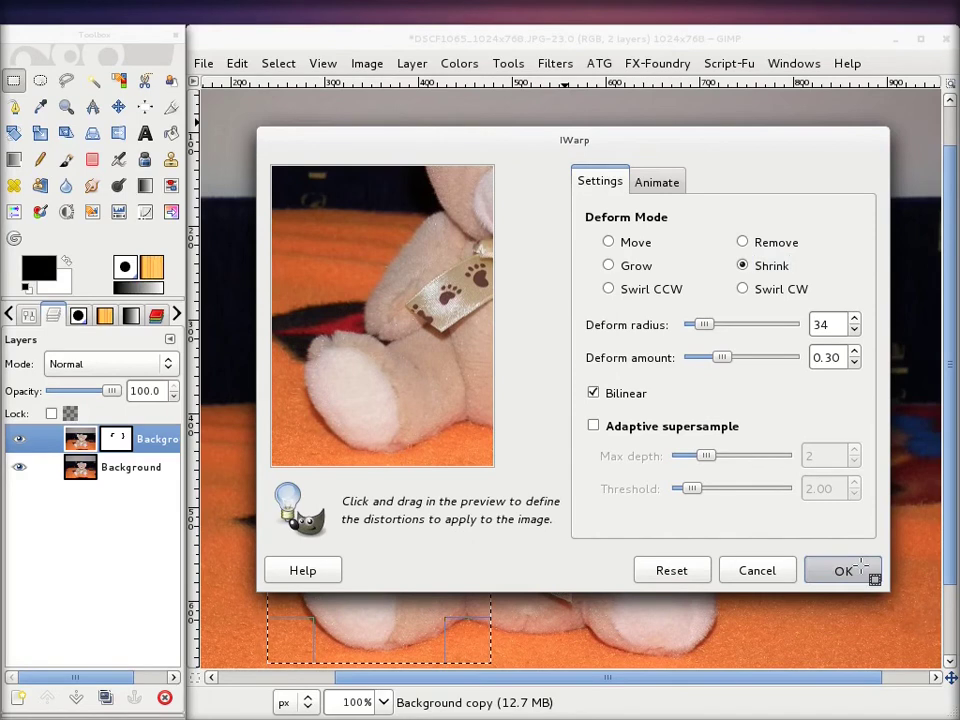
pyautogui.click(19, 439)
pyautogui.click(19, 439)
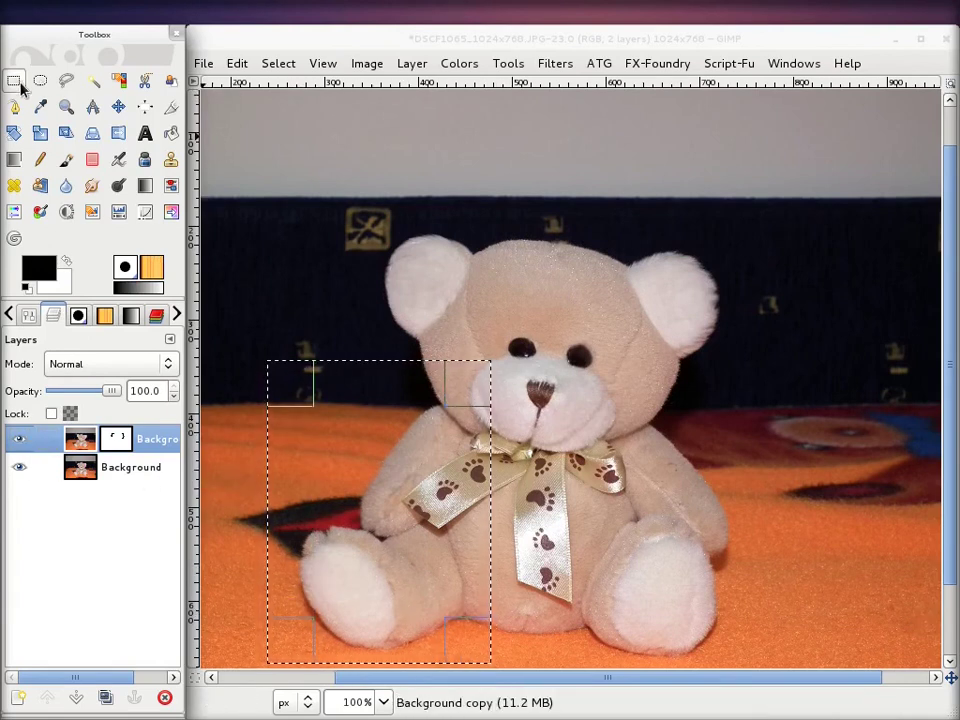
# Select a rectangle around the bear's right leg and reopen IWarp in Move mode
pyautogui.moveTo(546, 393); pyautogui.dragTo(760, 676)
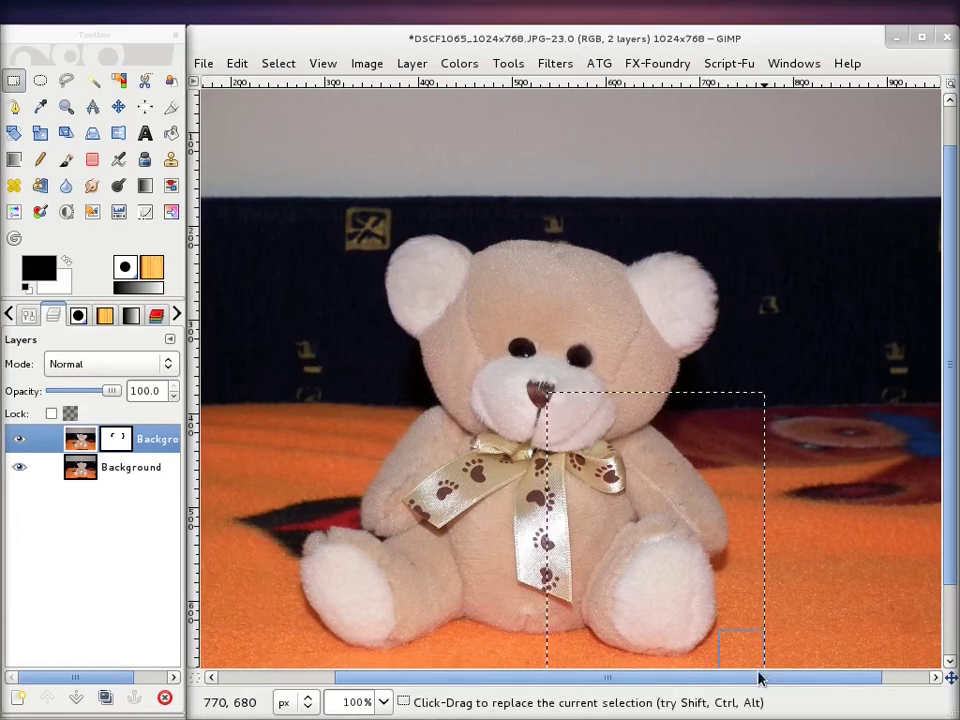
pyautogui.click(566, 63)
pyautogui.click(578, 110)
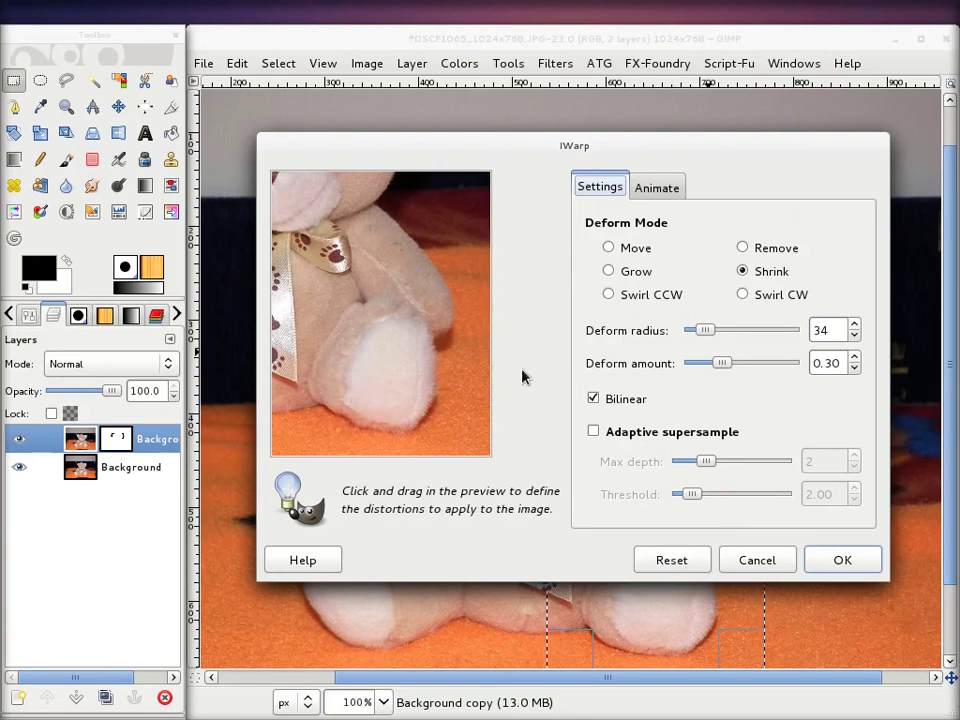
pyautogui.click(608, 247)
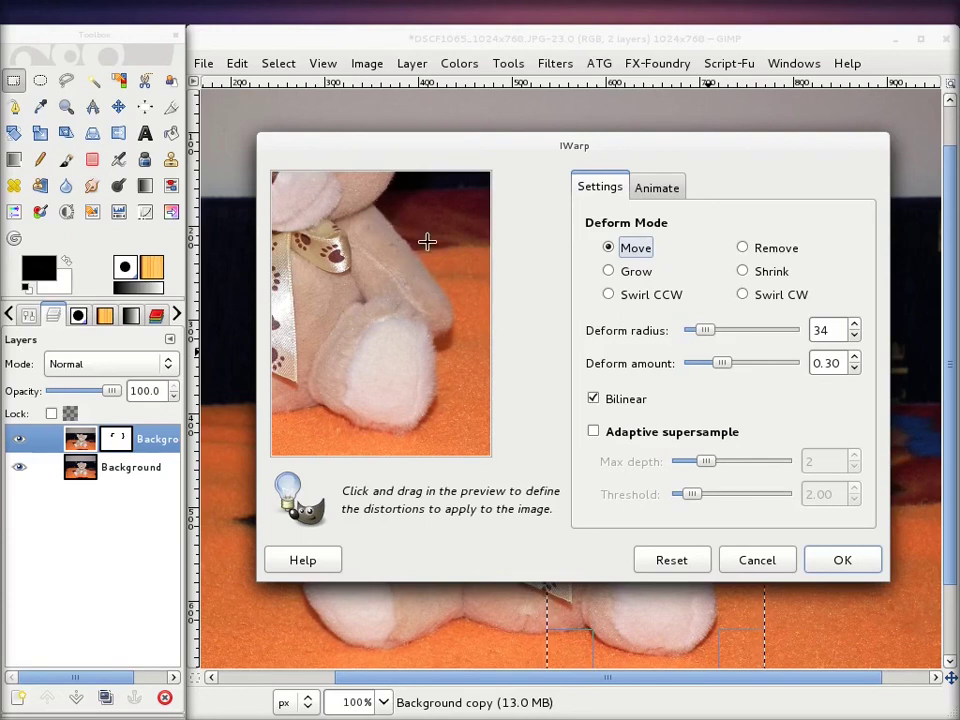
# Apply the warp to the right leg and clear the selection with Select > None
pyautogui.click(842, 560)
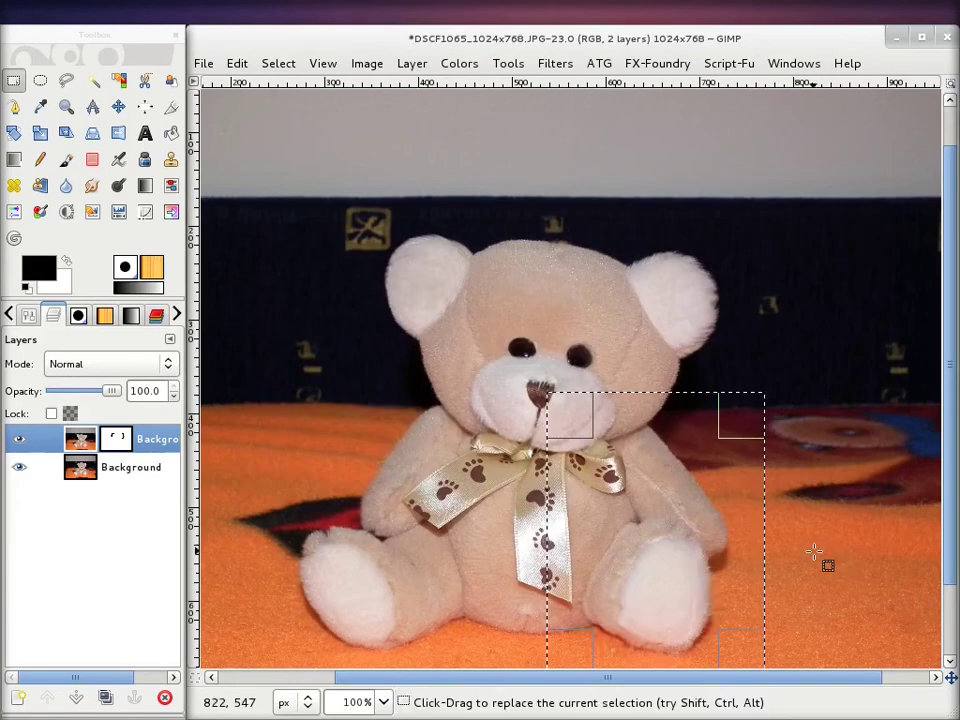
pyautogui.click(289, 64)
pyautogui.click(297, 110)
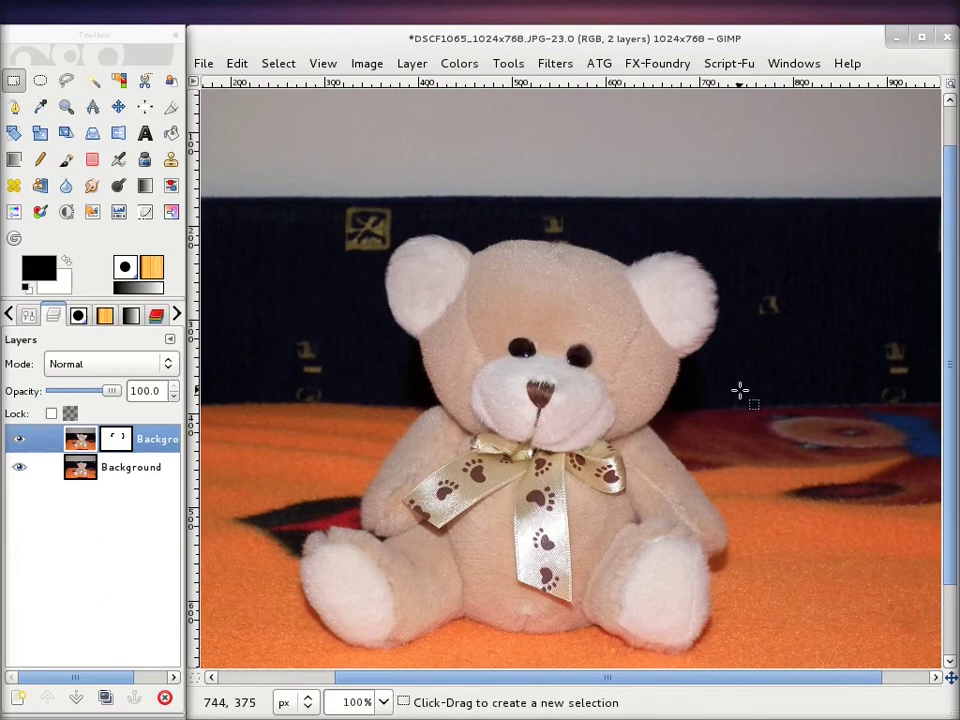
# Zoom out to 66.7% and toggle the top layer's visibility to compare with the original
pyautogui.press('ctrl')
pyautogui.scroll(-1, 593, 388)
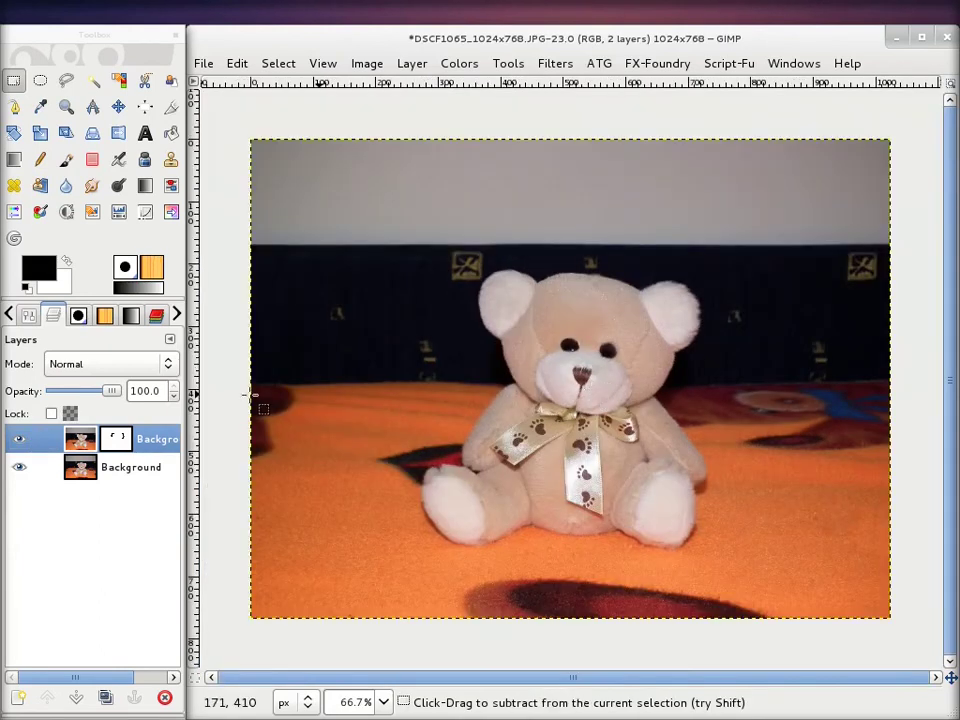
pyautogui.click(17, 441)
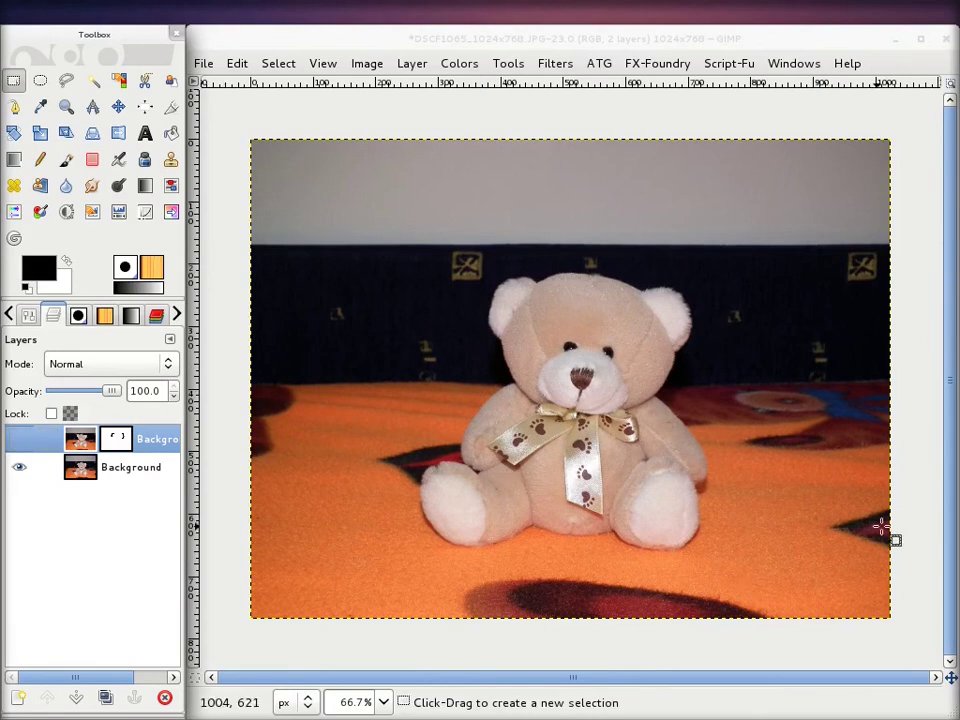
pyautogui.click(18, 439)
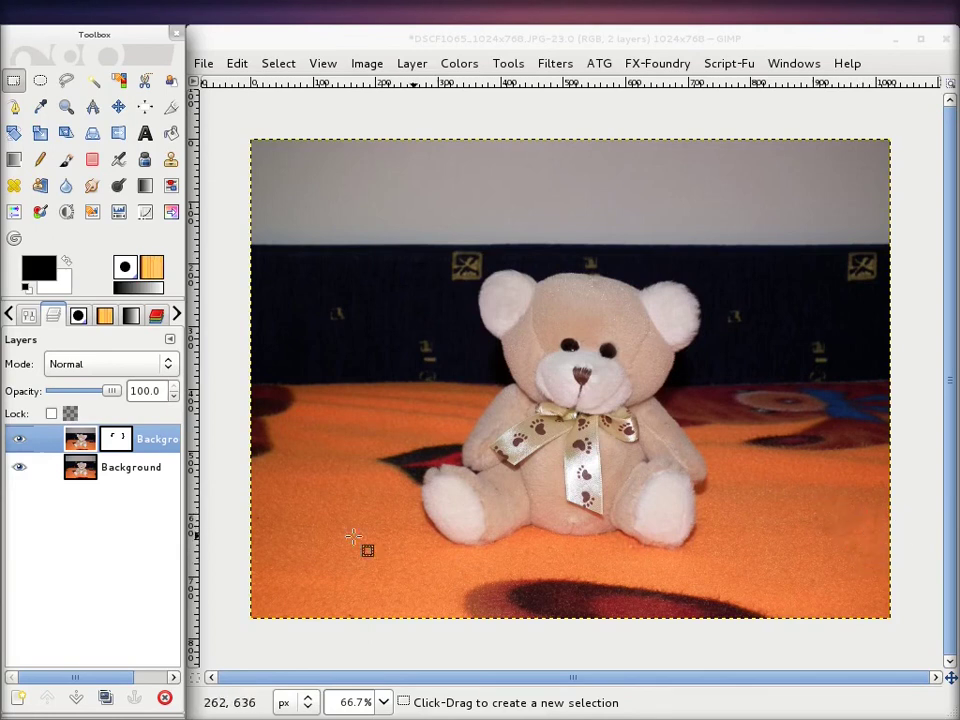
pyautogui.click(18, 440)
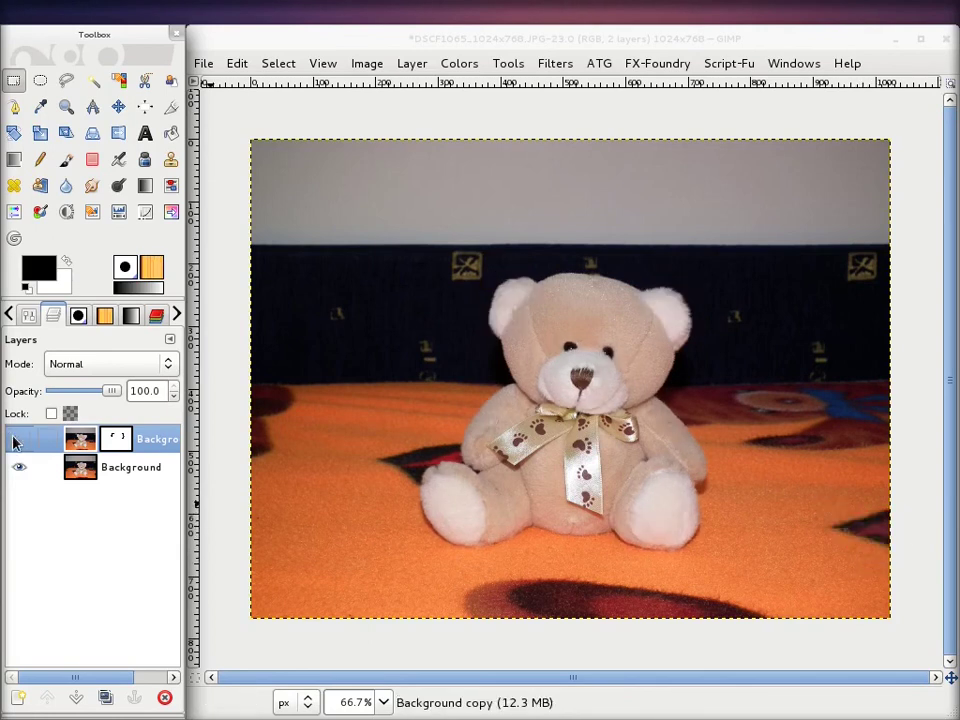
pyautogui.click(17, 442)
pyautogui.click(17, 442)
pyautogui.click(15, 442)
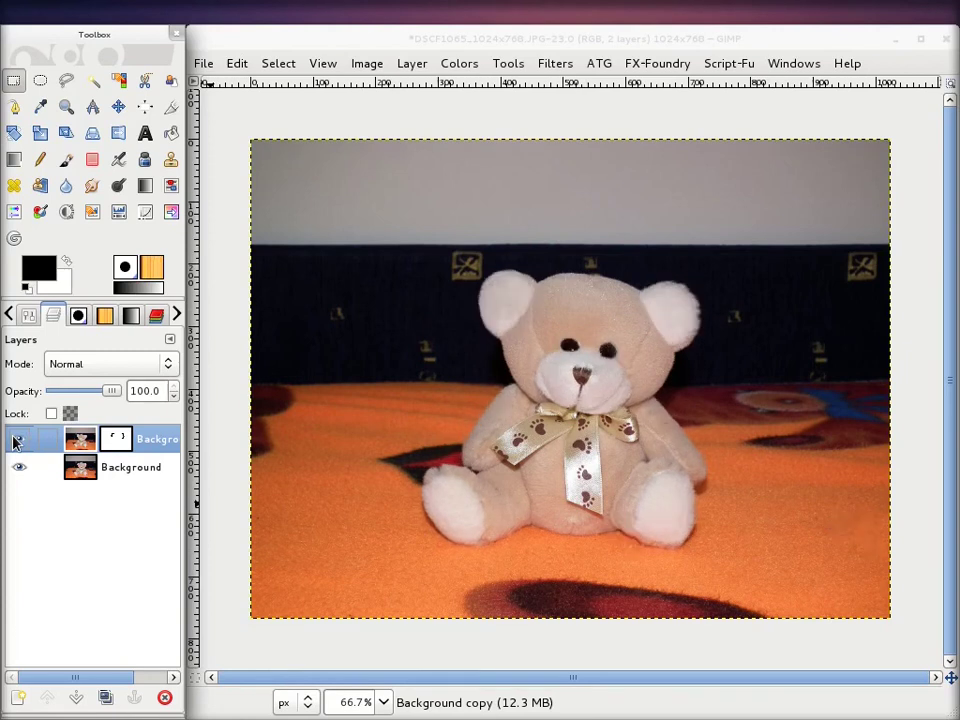
pyautogui.click(15, 442)
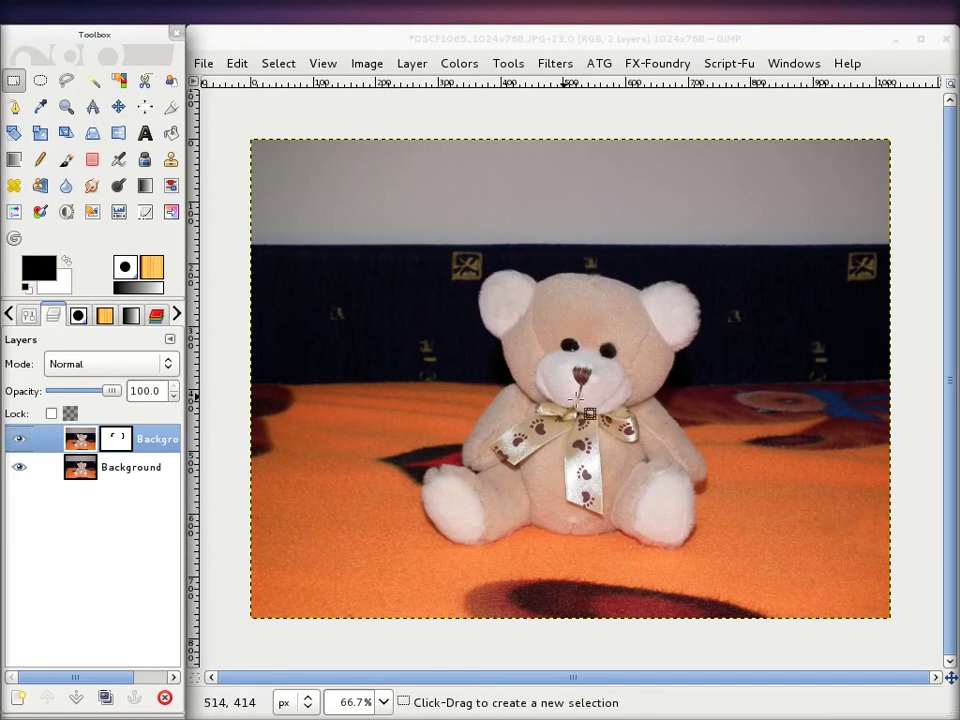
pyautogui.click(16, 441)
pyautogui.click(15, 442)
pyautogui.click(15, 442)
pyautogui.click(15, 442)
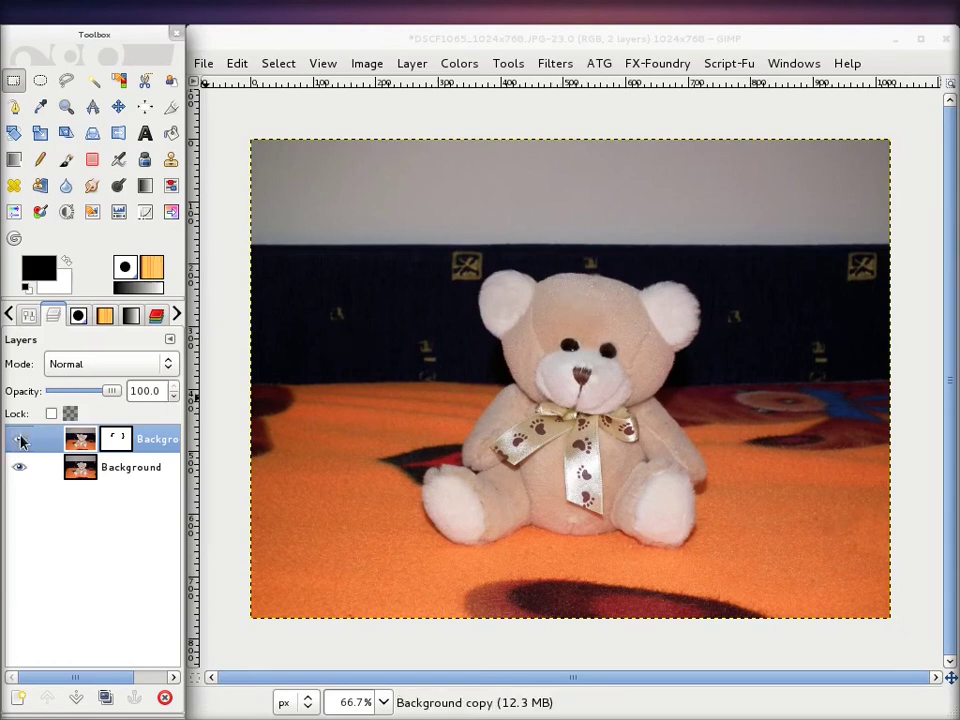
pyautogui.click(15, 445)
pyautogui.click(15, 443)
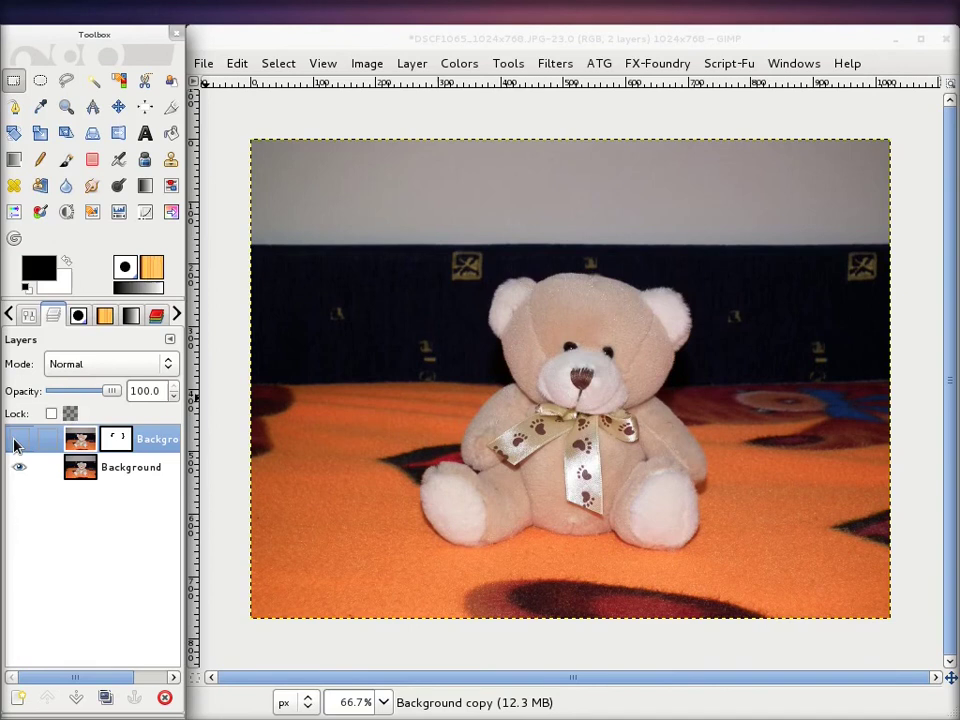
pyautogui.click(15, 443)
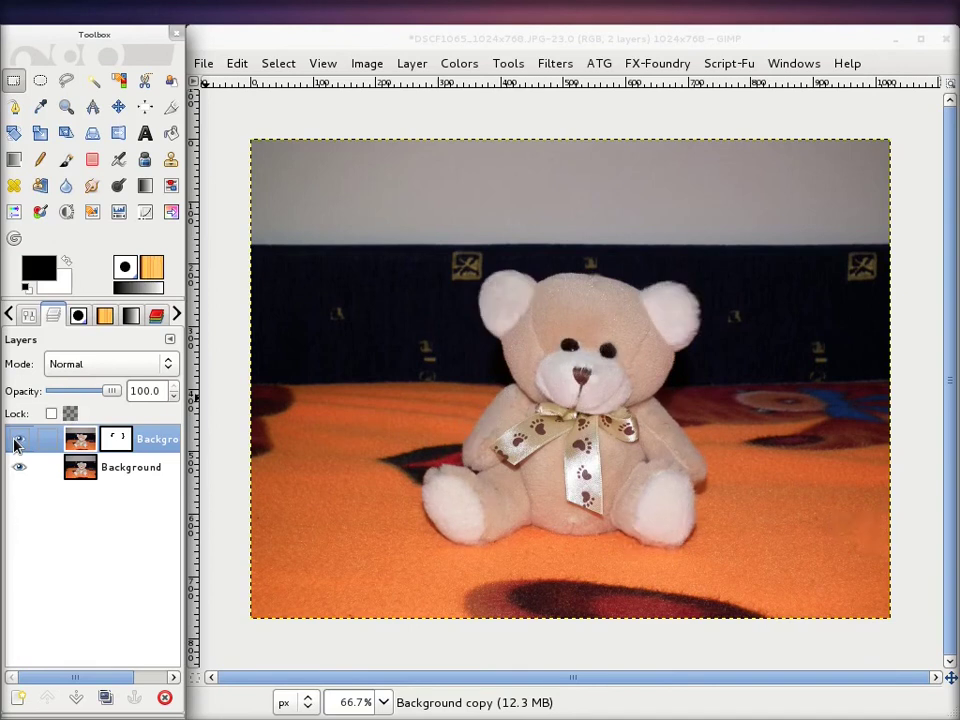
pyautogui.click(15, 443)
pyautogui.click(15, 443)
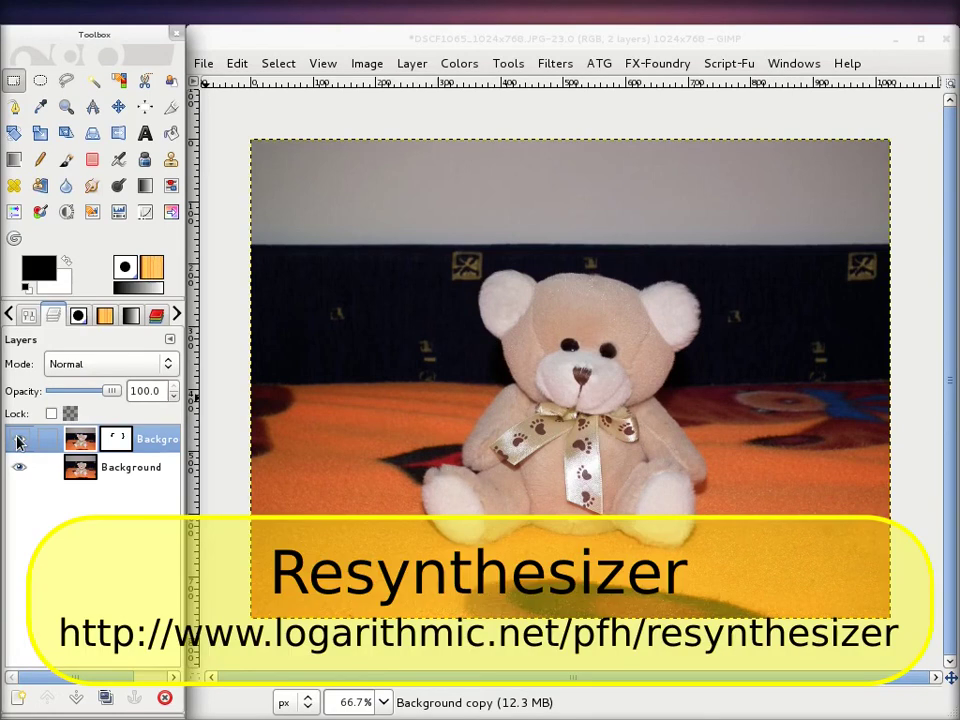
pyautogui.click(15, 443)
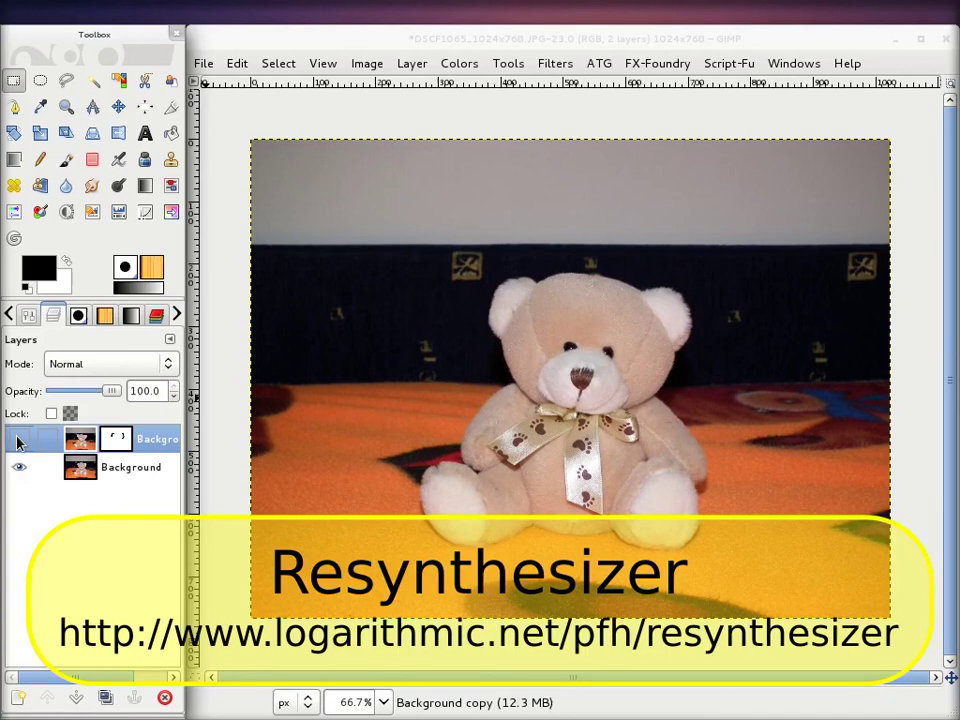
pyautogui.click(15, 443)
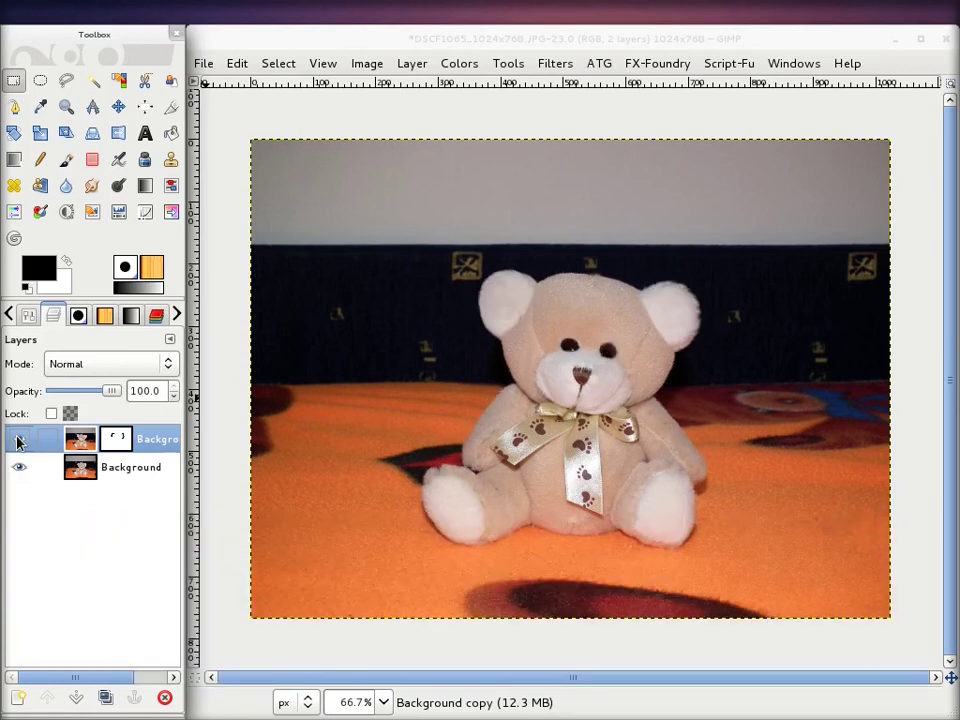